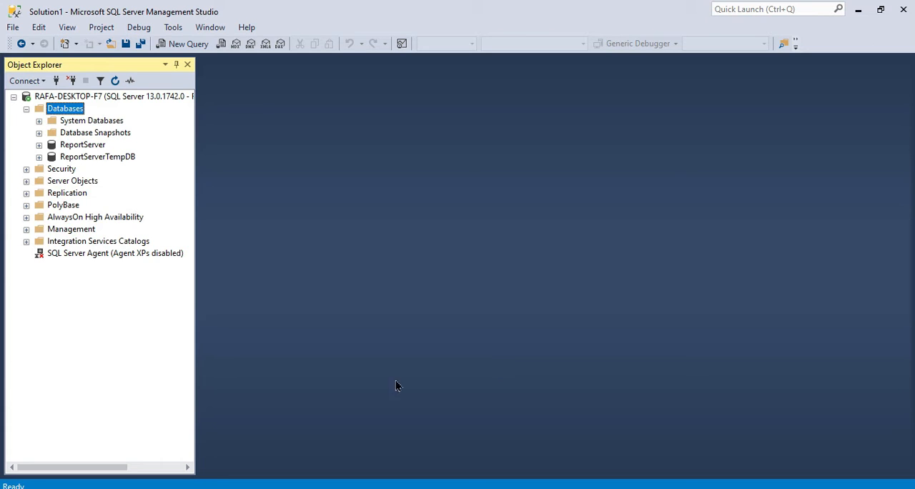
Switch to File Explorer and locate the AdventureWorks2012.bak backup file in the D:\1.SQL\Backups folder.
click(301, 485)
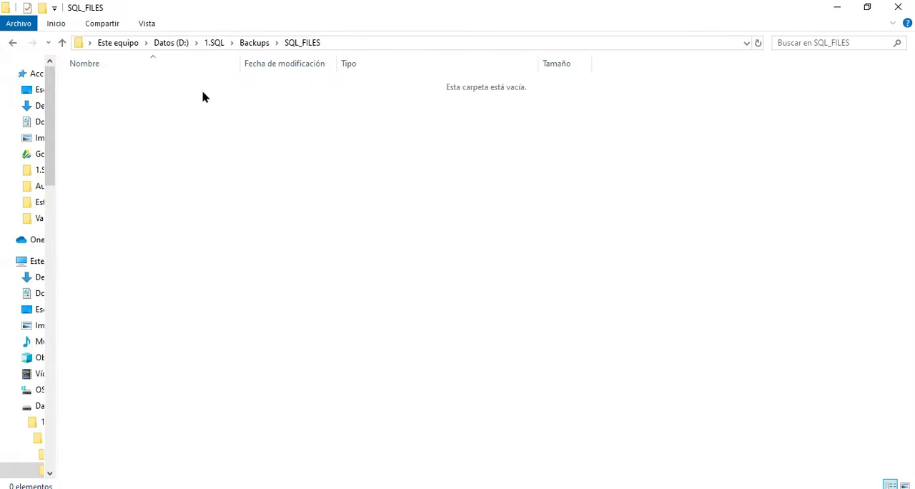
click(255, 45)
click(223, 201)
click(122, 111)
click(228, 165)
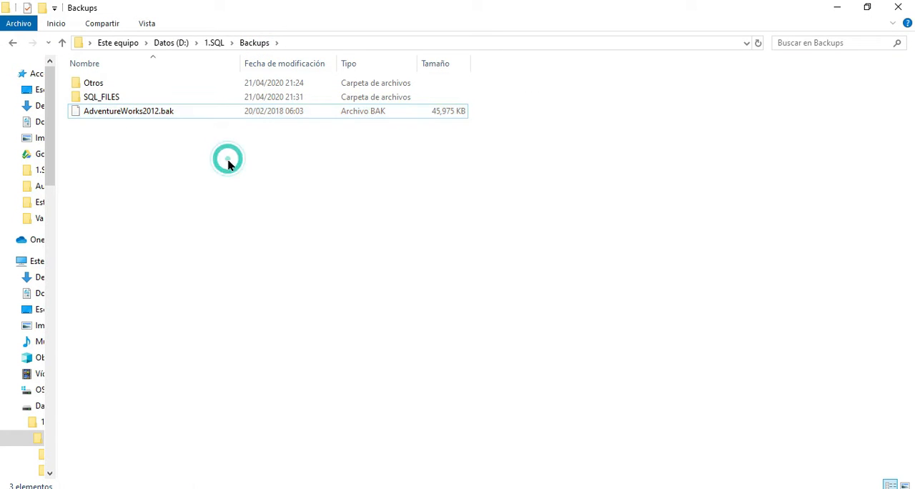
click(109, 116)
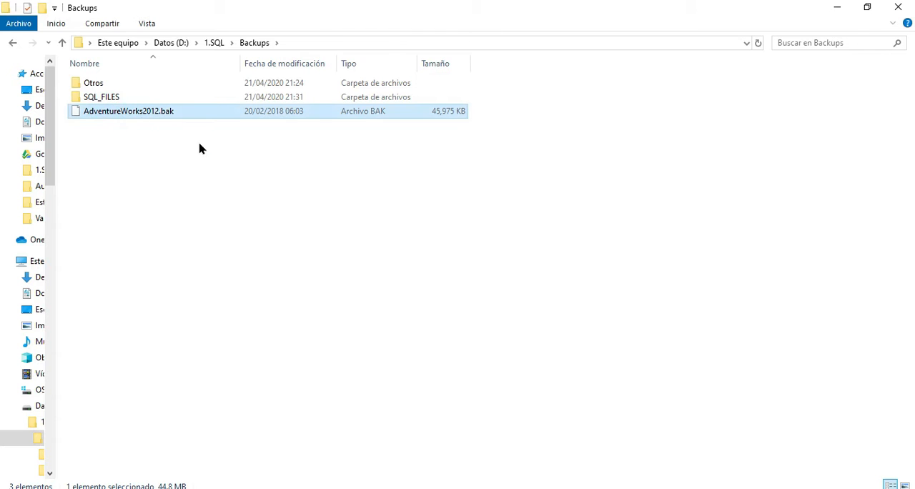
click(231, 222)
click(153, 114)
click(221, 171)
click(124, 113)
click(256, 233)
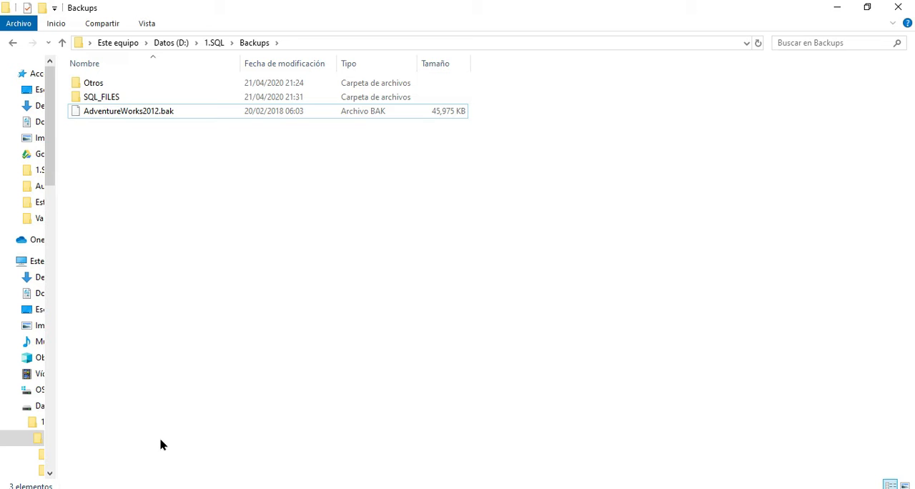
Switch back to SQL Server Management Studio, open a new query and run "use master".
mouse_move(77, 488)
click(78, 465)
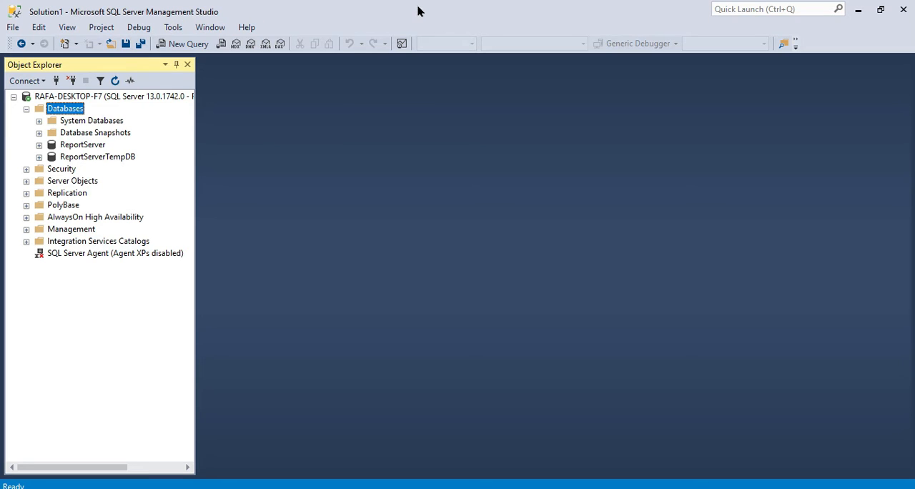
click(188, 46)
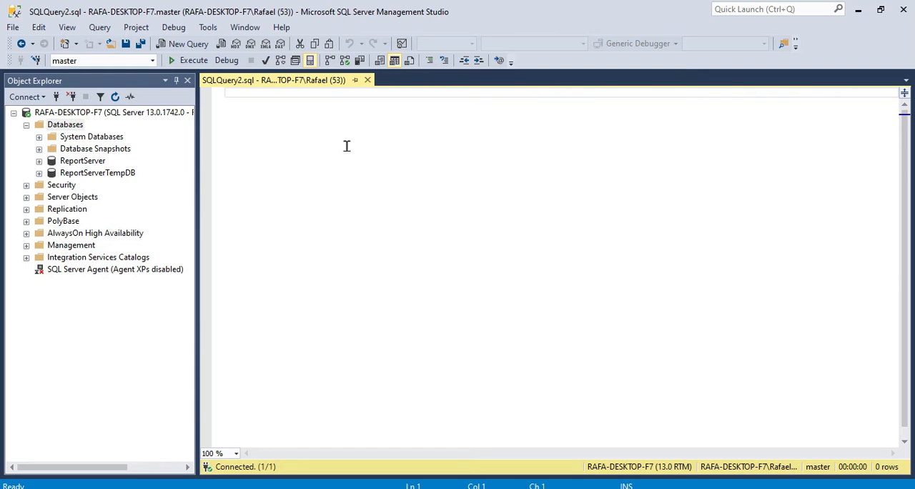
text(us)
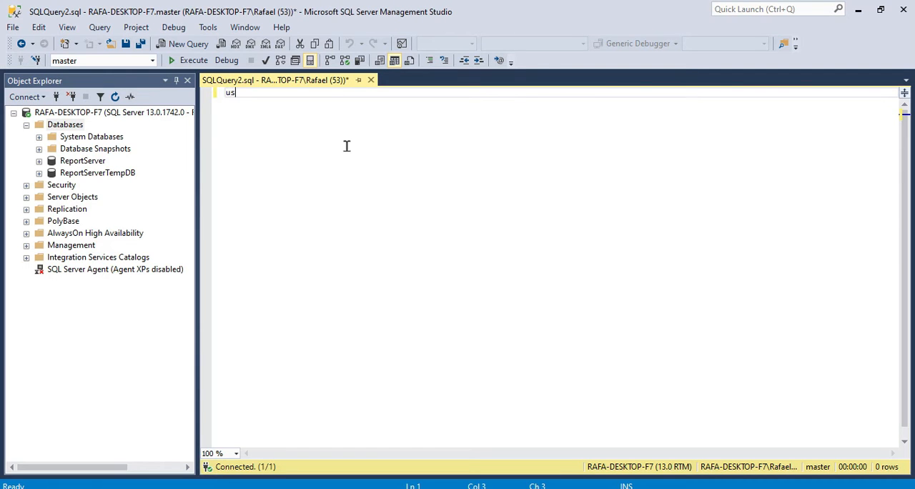
text(e master)
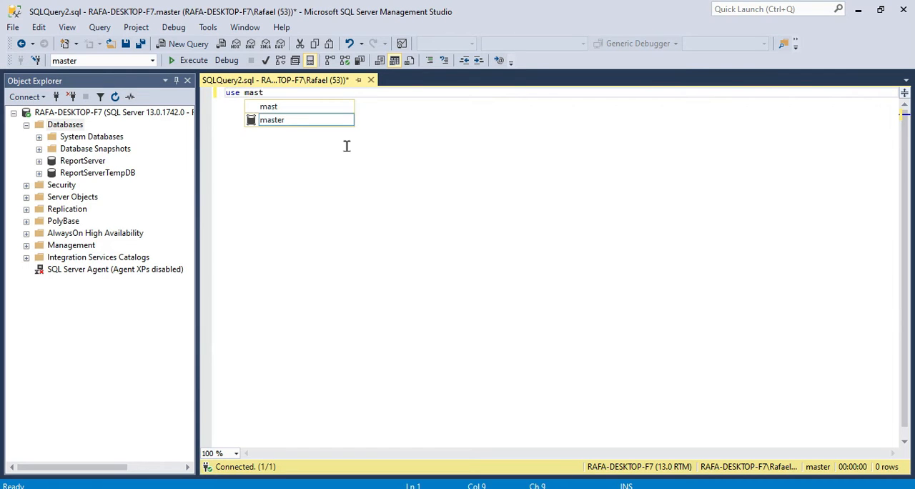
key(Escape)
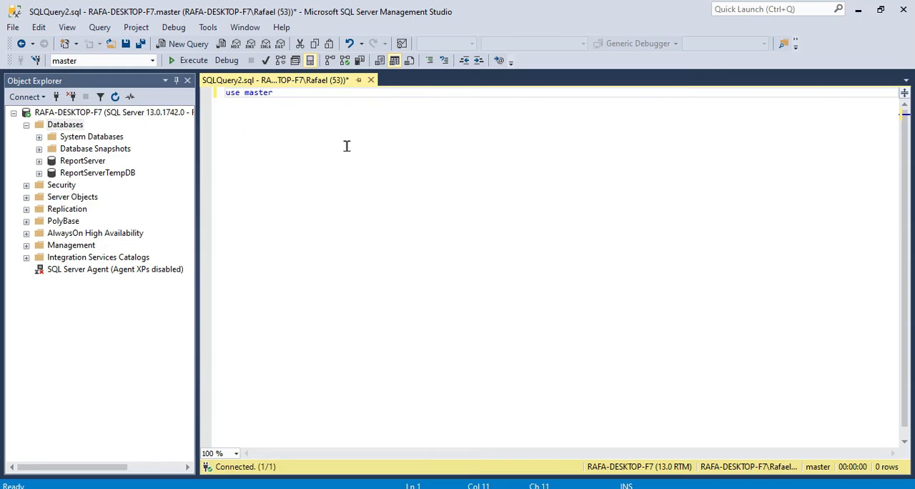
key(F5)
Begin a "restore database" statement two lines below "use master".
key(Return)
key(Return)
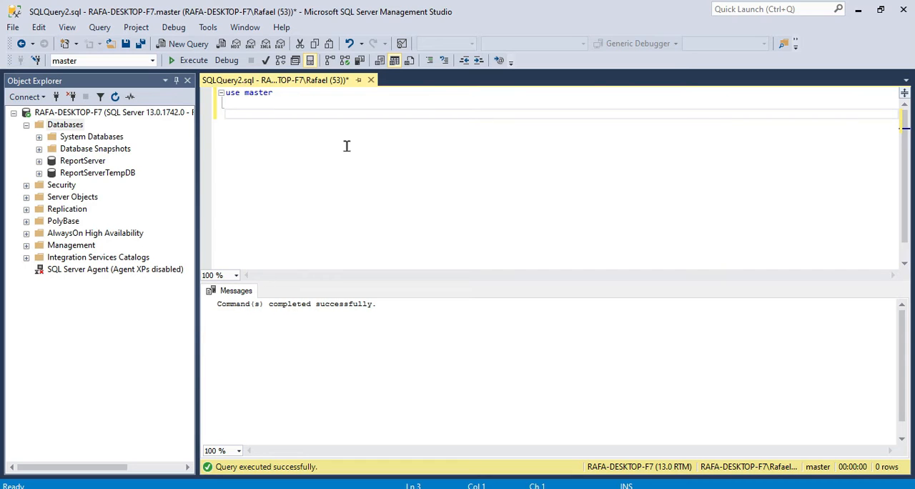
text(resdtore)
key(shift+Home)
text(restore database)
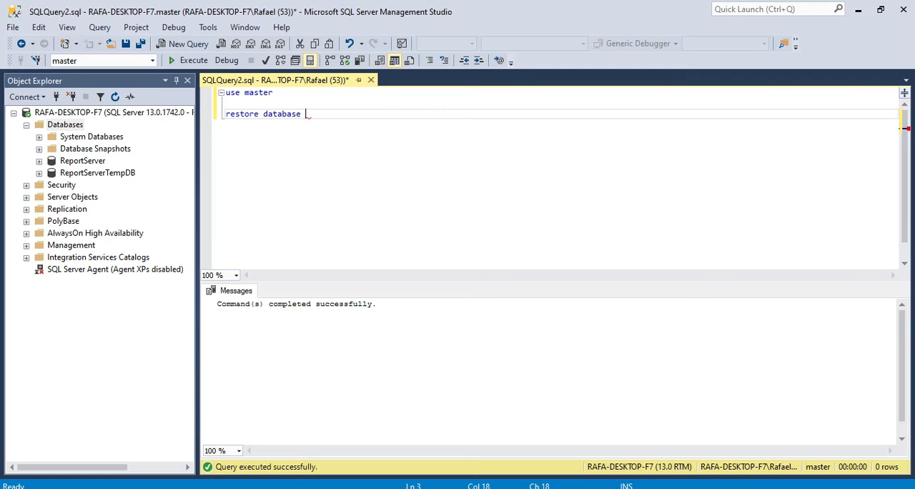
Copy the name AdventureWorks2012 from the backup file in File Explorer and paste it after "restore database" in the query.
key(alt+Tab)
click(119, 114)
key(F2)
key(ctrl+c)
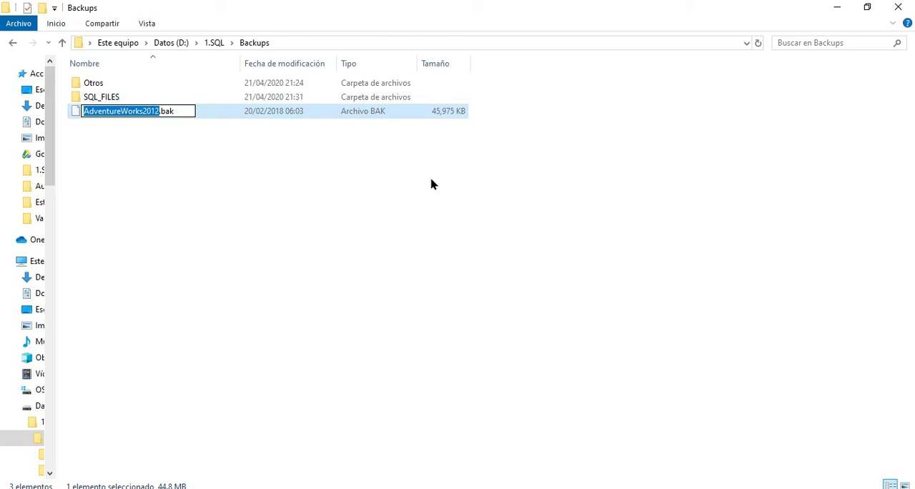
key(Escape)
key(alt+Tab)
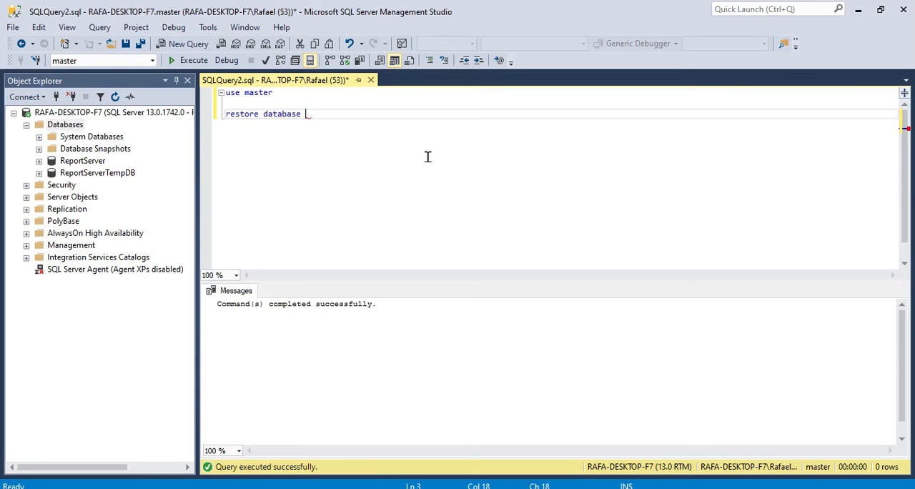
key(ctrl+v)
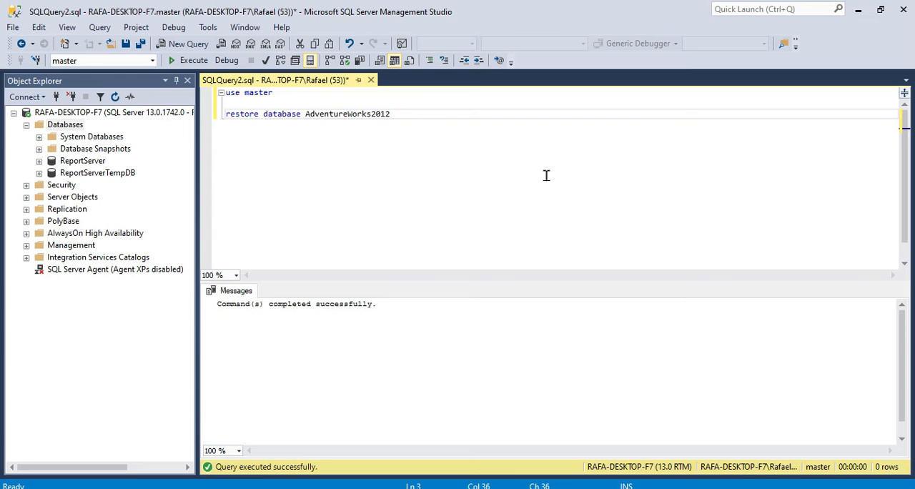
Add a "from disk = ''" clause with empty quotes two lines below the restore database line.
key(Return)
key(Return)
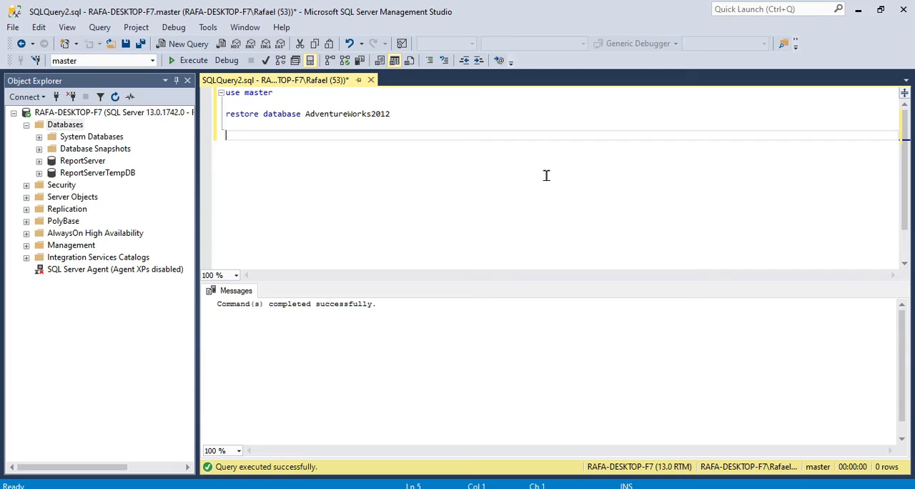
text(from disk = '')
key(Left)
click(288, 135)
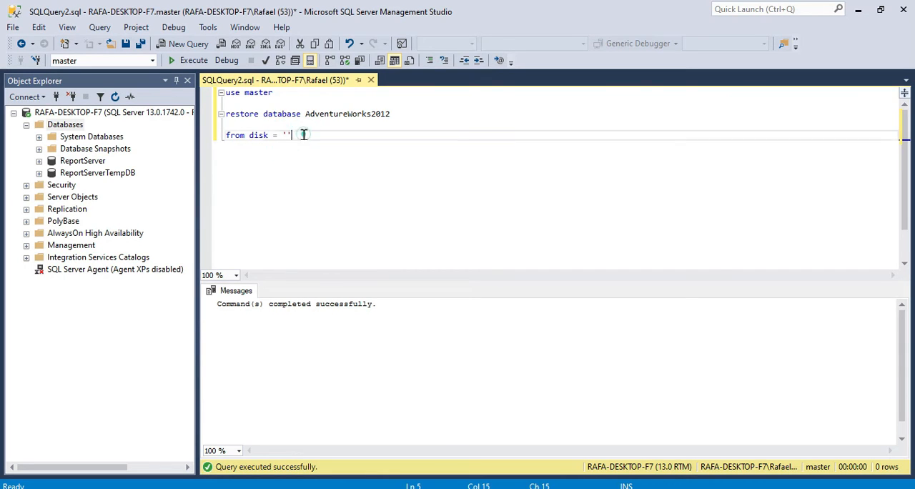
drag(304, 134, 229, 135)
click(302, 135)
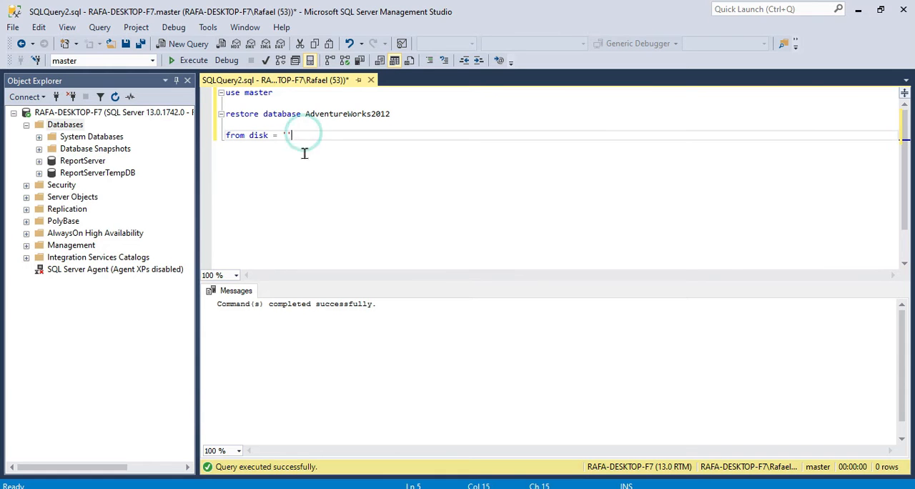
Copy the folder path D:\1.SQL\Backups from File Explorer and paste it between the from disk quotes, followed by a backslash.
click(274, 488)
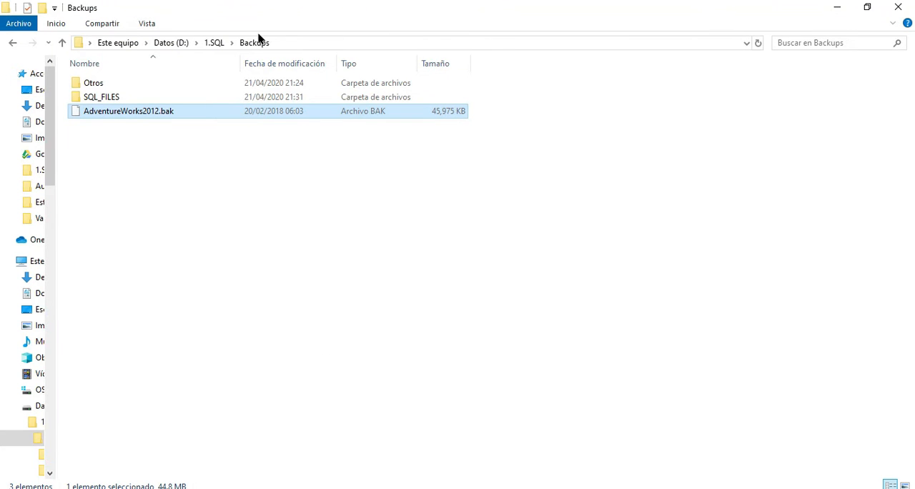
double_click(391, 6)
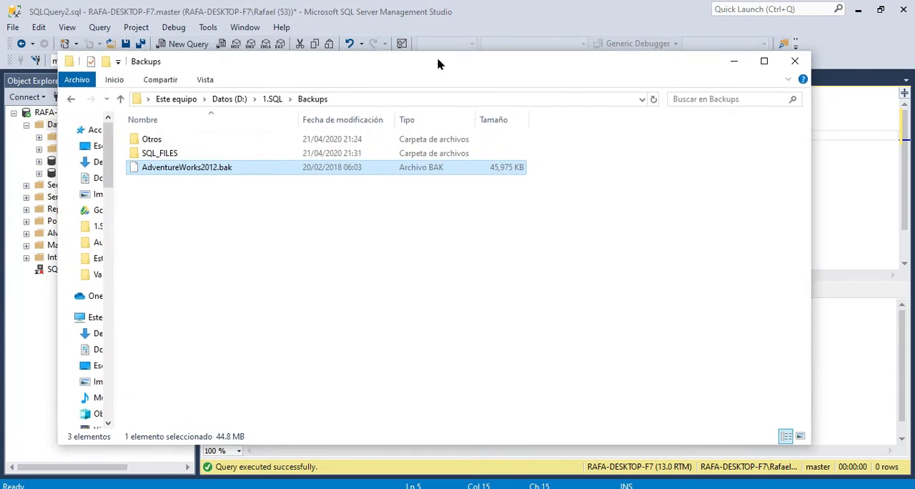
click(362, 100)
key(ctrl+c)
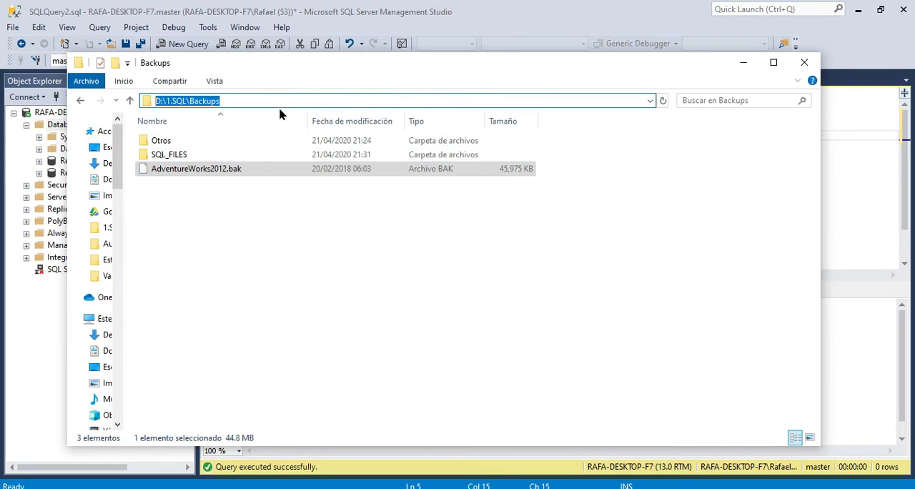
click(412, 16)
key(Left)
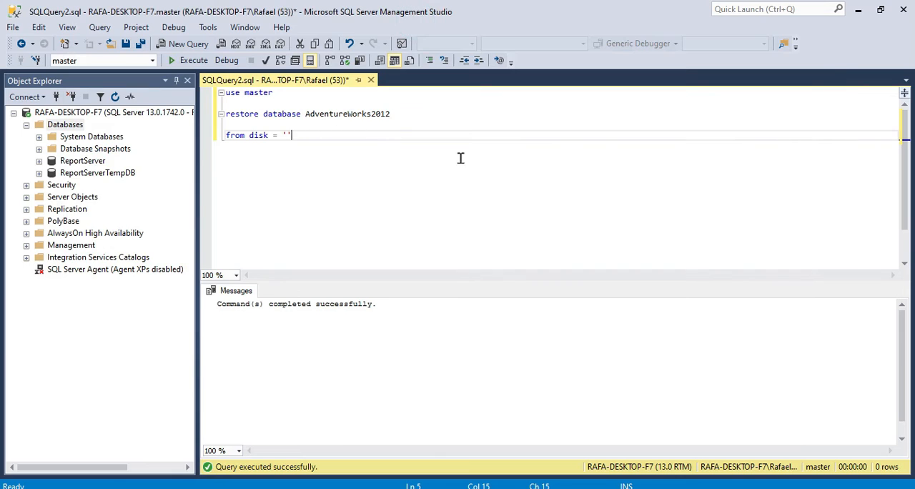
key(ctrl+v)
text(\)
Complete the from disk path by copying the database name AdventureWorks2012 to its end and adding the extension .bk.
double_click(357, 114)
key(ctrl+c)
click(411, 134)
key(Left)
key(ctrl+v)
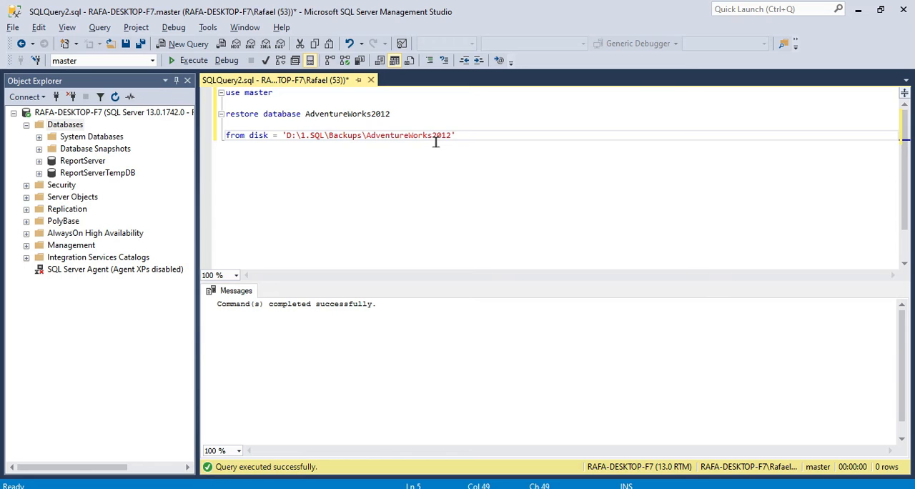
text(.b,k)
key(Delete)
Check the backup file's extension in File Explorer and correct the extension in the from disk path to .bak.
click(350, 488)
drag(424, 70, 493, 175)
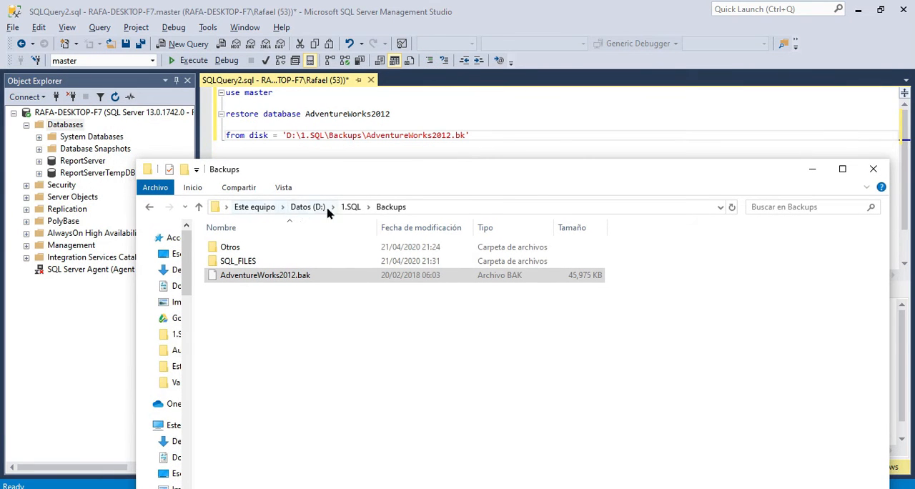
click(418, 206)
click(398, 367)
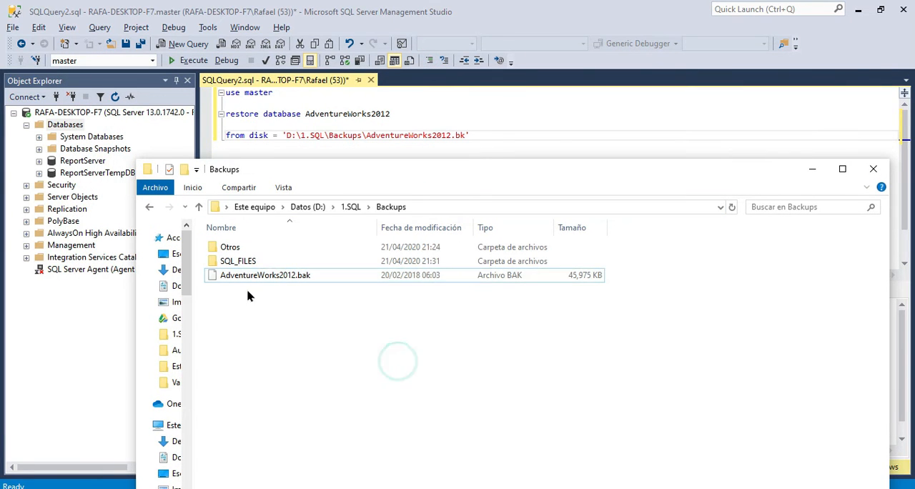
click(270, 283)
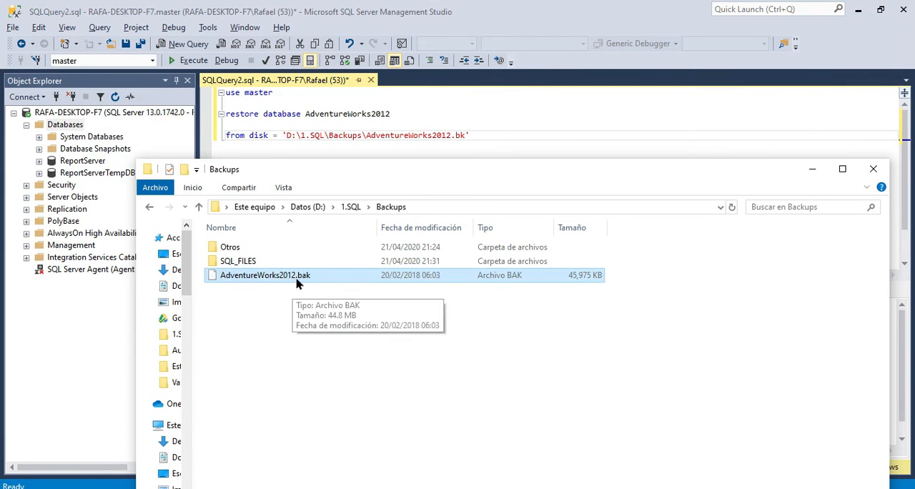
click(460, 135)
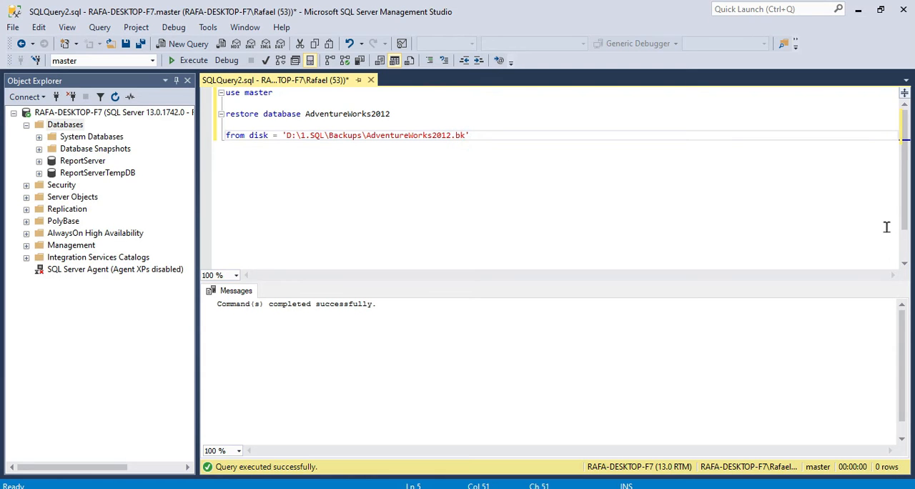
text(a)
key(End)
Add a "with move" clause two lines below the from disk line.
key(Return)
key(Return)
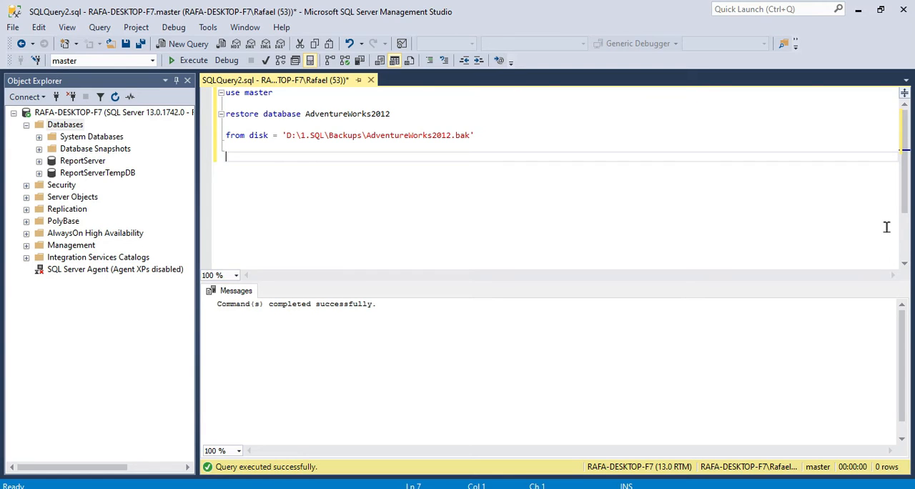
text(with)
key(BackSpace)
key(BackSpace)
key(BackSpace)
key(BackSpace)
text(with move)
Reuse the name AdventureWorks2012 from the lines above as the quoted file name after "with move".
key(Up)
key(Up)
key(End)
key(Left)
key(Left)
key(ctrl+shift+Left)
key(ctrl+c)
key(Down)
key(Down)
text('')
key(ctrl+v)
key(End)
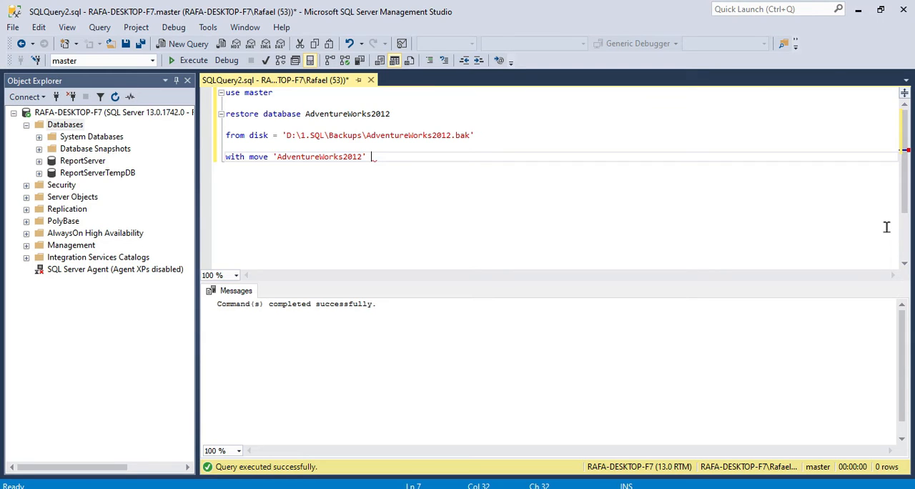
Extend the with move clause with "to ''", leaving the quotes empty for the destination path.
text(to ')
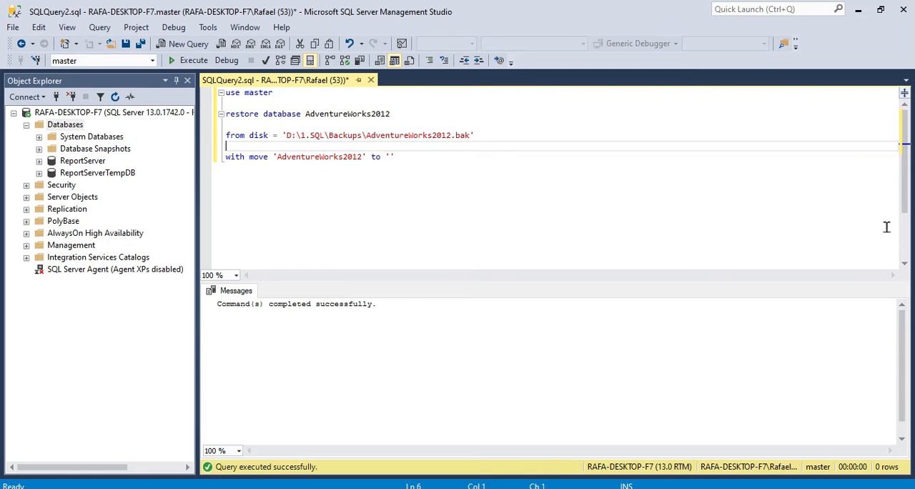
key(alt+Tab)
Switch to File Explorer and open the SQL_FILES folder inside Backups.
key(alt+Tab)
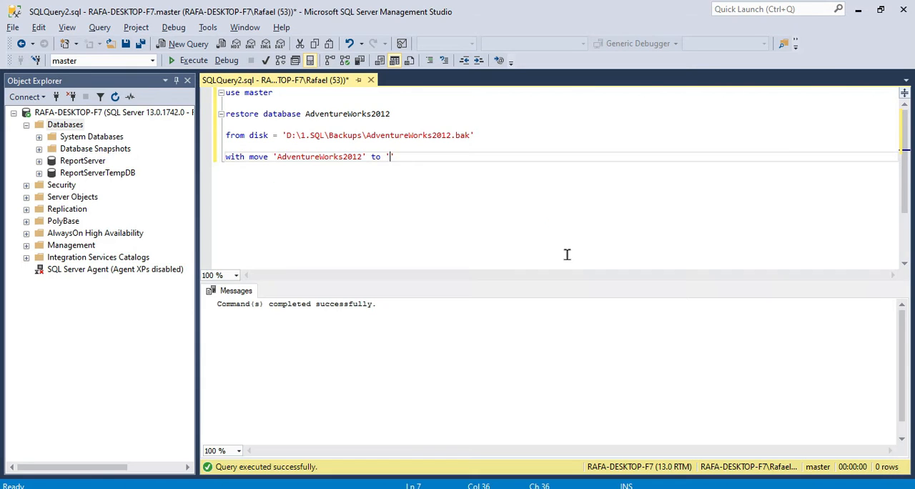
text(')
key(alt+Tab)
drag(498, 173, 465, 62)
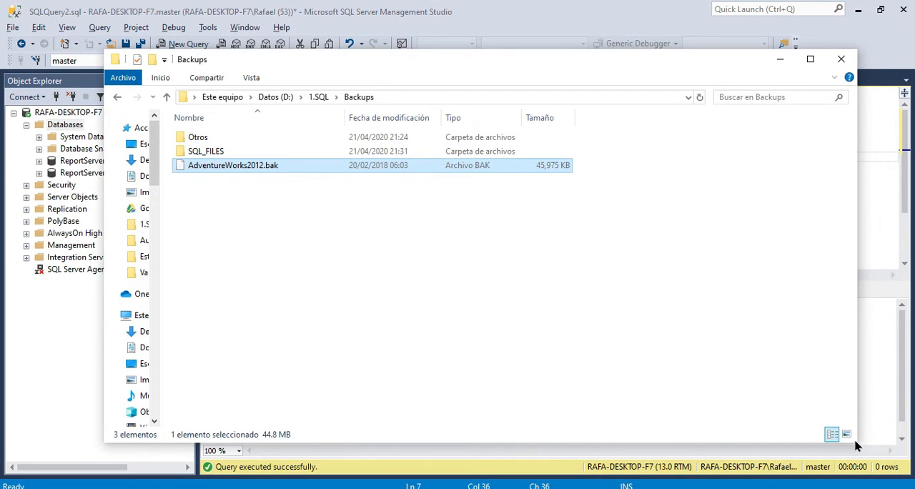
click(276, 225)
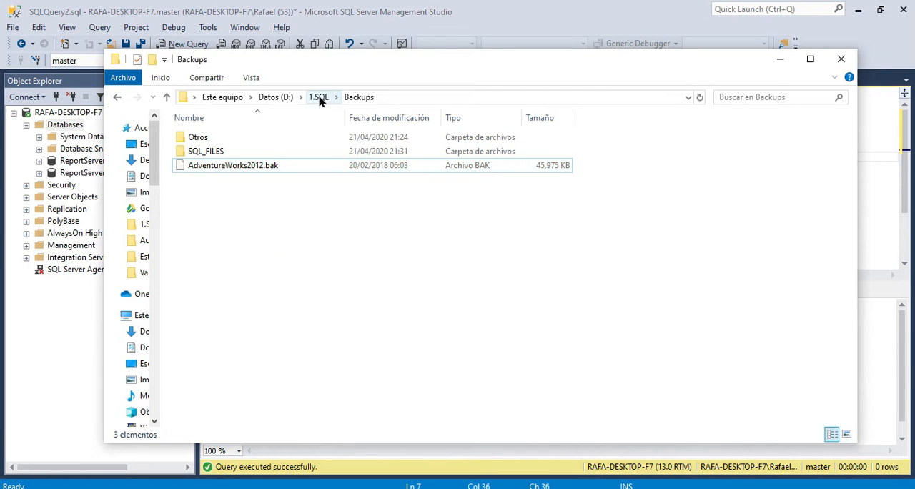
click(203, 153)
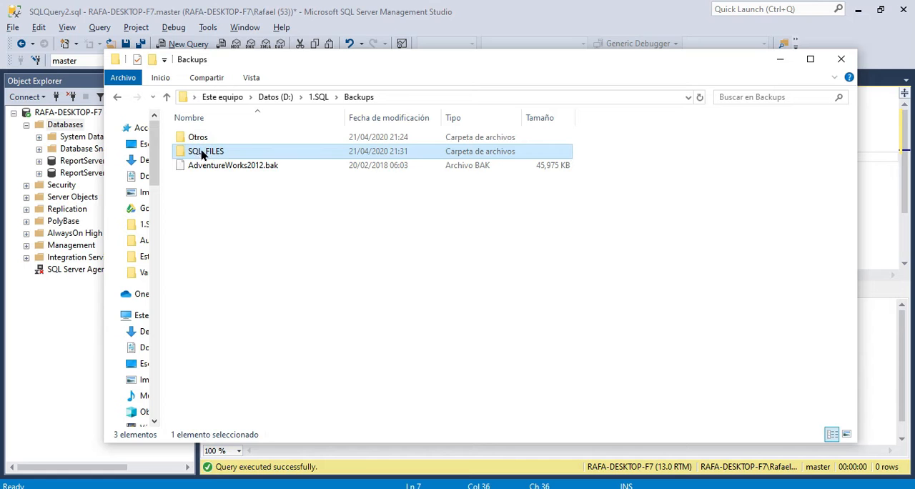
click(224, 150)
click(297, 221)
double_click(210, 153)
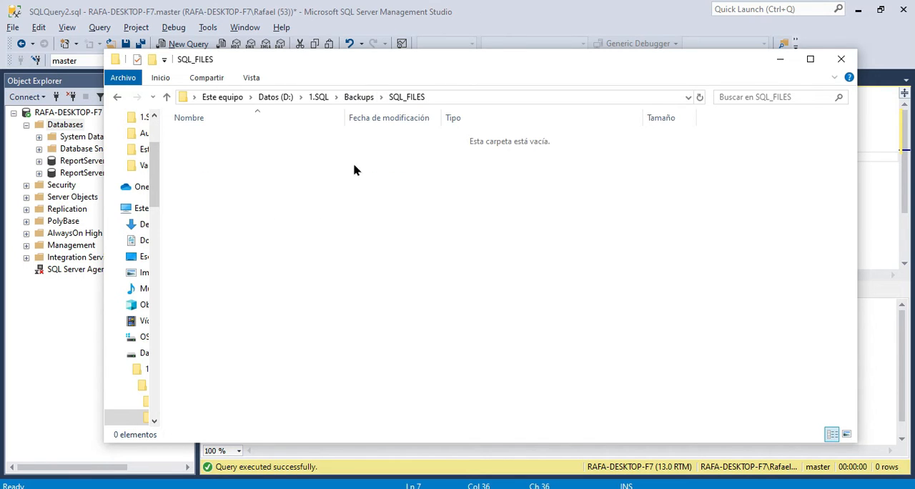
Copy the SQL_FILES folder path into the with move clause's empty quotes as D:\1.SQL\Backups\SQL_FILES\.
click(447, 98)
click(319, 96)
drag(331, 96, 190, 98)
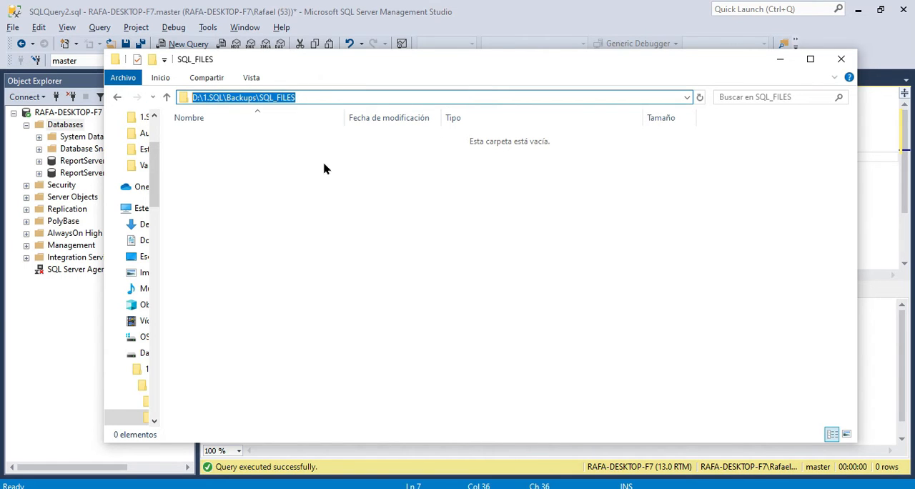
click(480, 20)
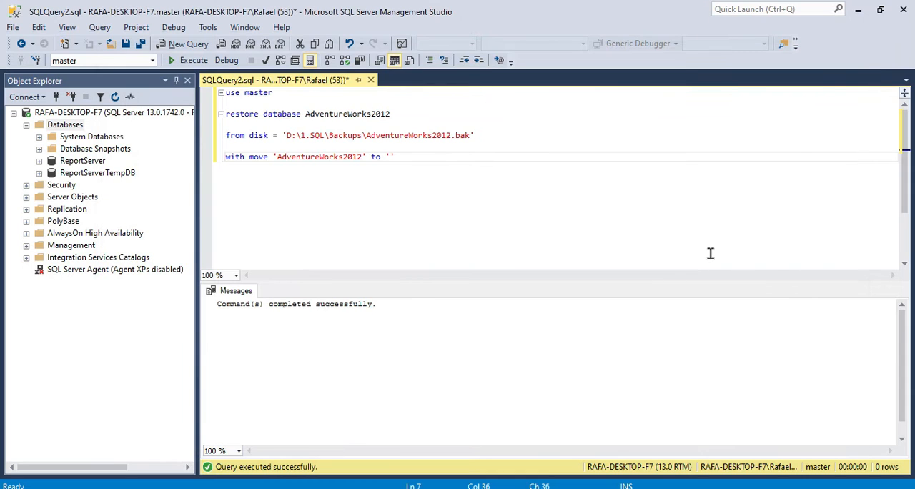
key(ctrl+v)
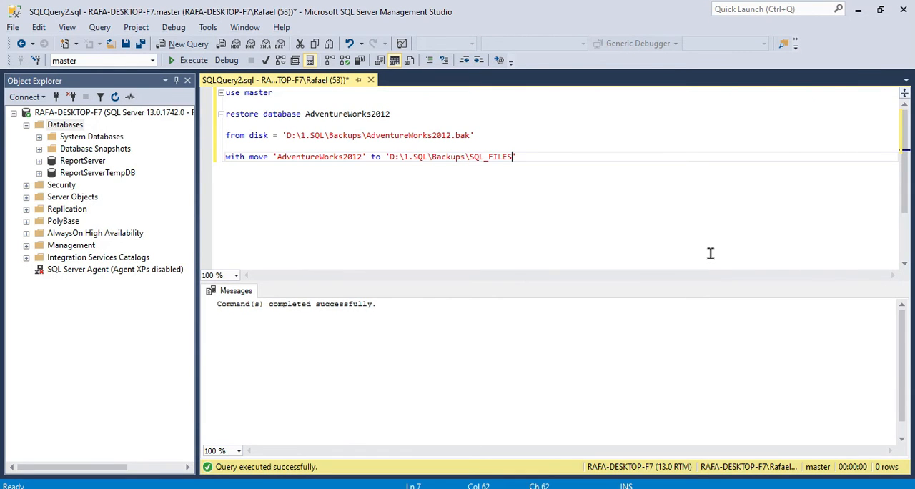
text(\)
Complete the with move destination with the file name AdventureWorks2012.mdf, and end the clause with a comma and two line breaks.
double_click(303, 157)
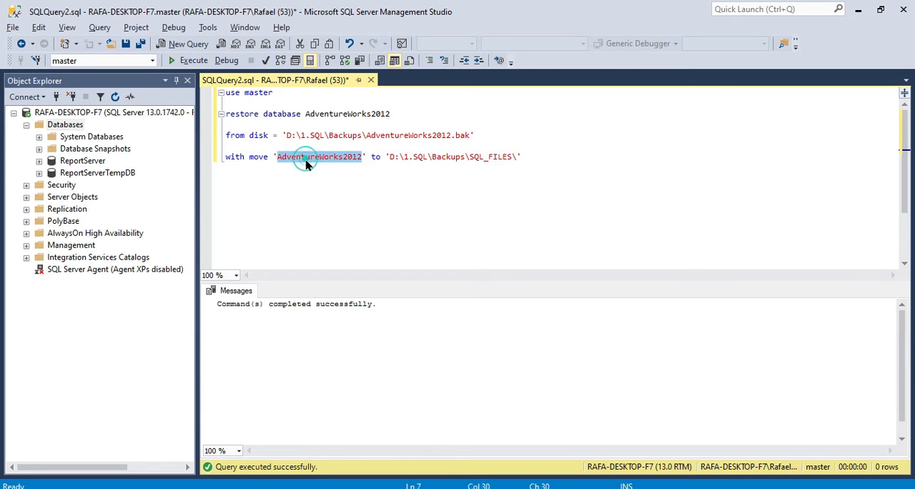
click(543, 156)
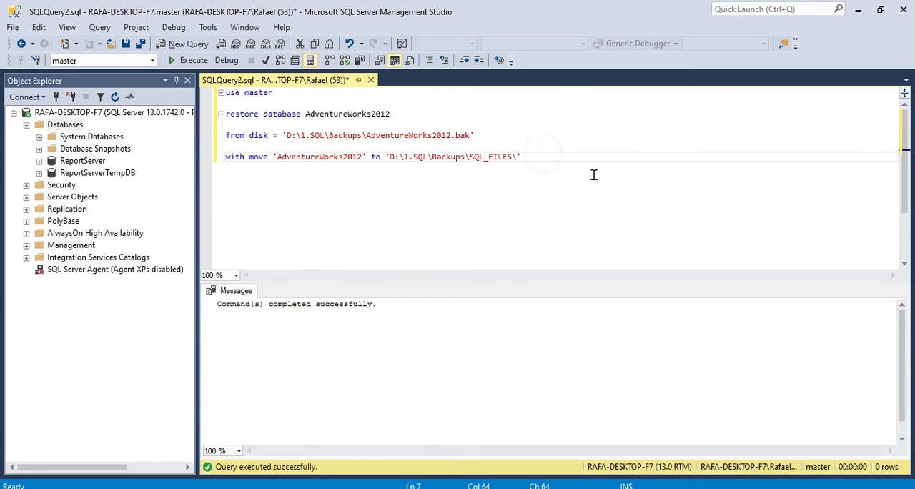
key(ctrl+v)
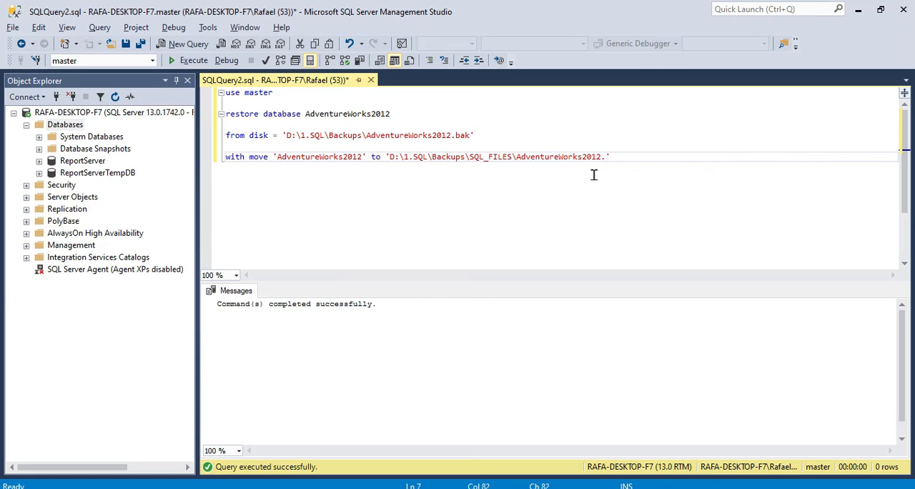
text(.mdf)
key(Home)
key(shift+End)
key(End)
text(,)
key(Return)
key(Return)
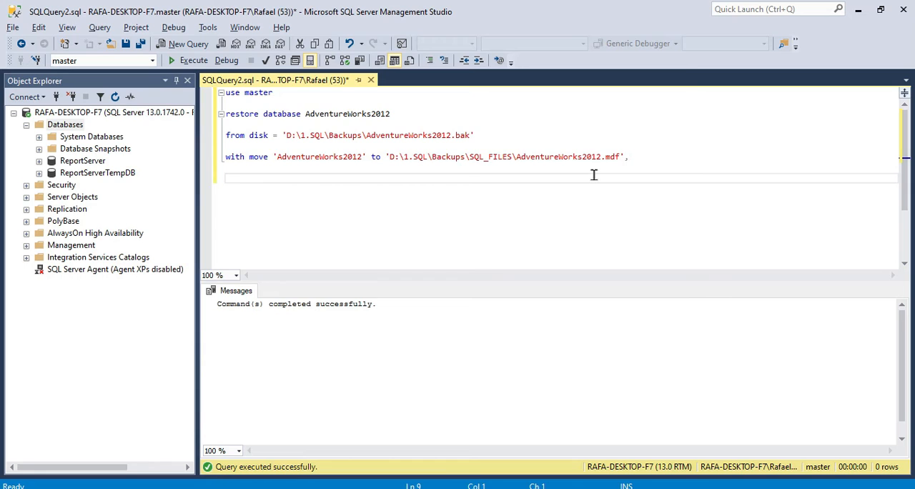
Add a second clause, move 'AdventureWorks2012_log', reusing the logical name from the with move line.
text(move '')
double_click(320, 156)
click(319, 171)
key(Down)
key(End)
key(Left)
key(ctrl+v)
text(_)
text(log)
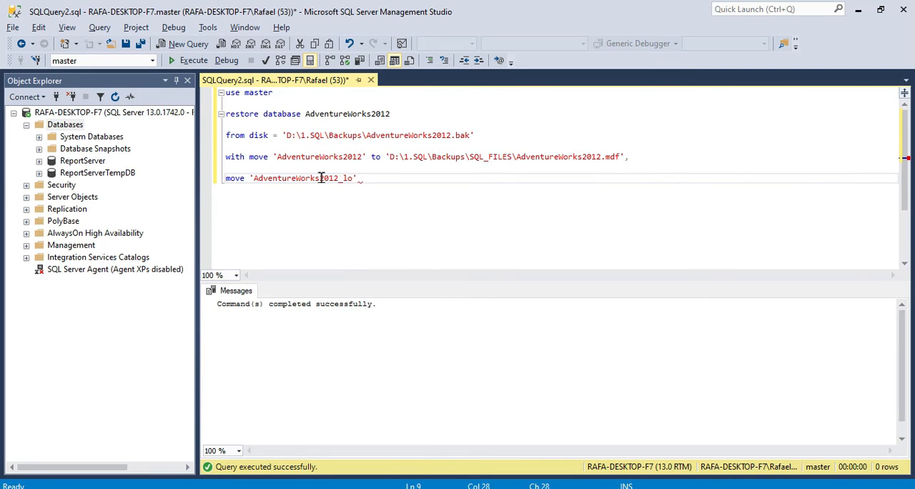
Try appending _data to the logical file name AdventureWorks2012 in the with move clause.
key(shift+Left)
key(shift+Left)
key(shift+Left)
key(Left)
key(Up)
key(Up)
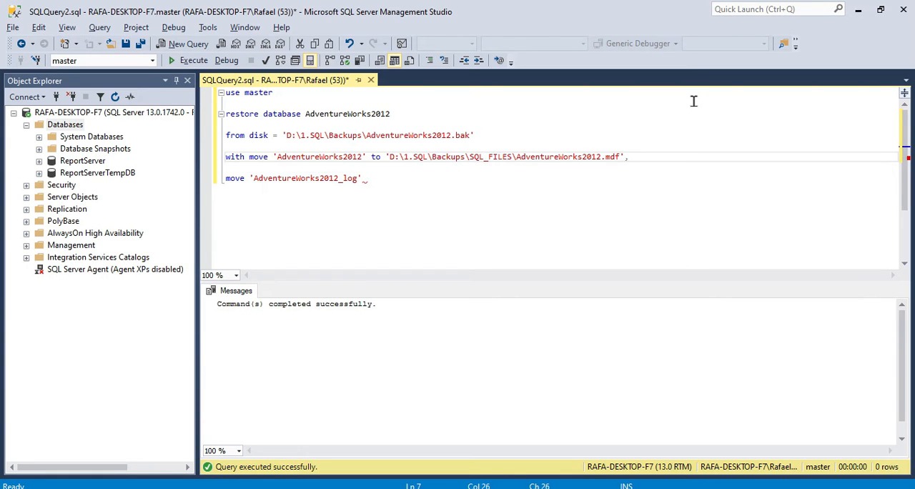
key(Right)
key(Right)
key(Right)
key(Right)
text(_data)
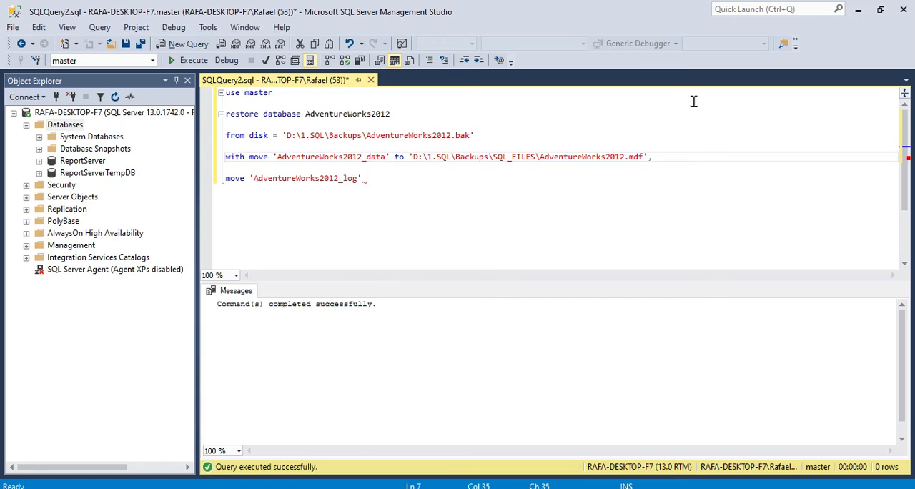
Remove the _data suffix from the logical file name in the with move clause.
key(ctrl+shift+Left)
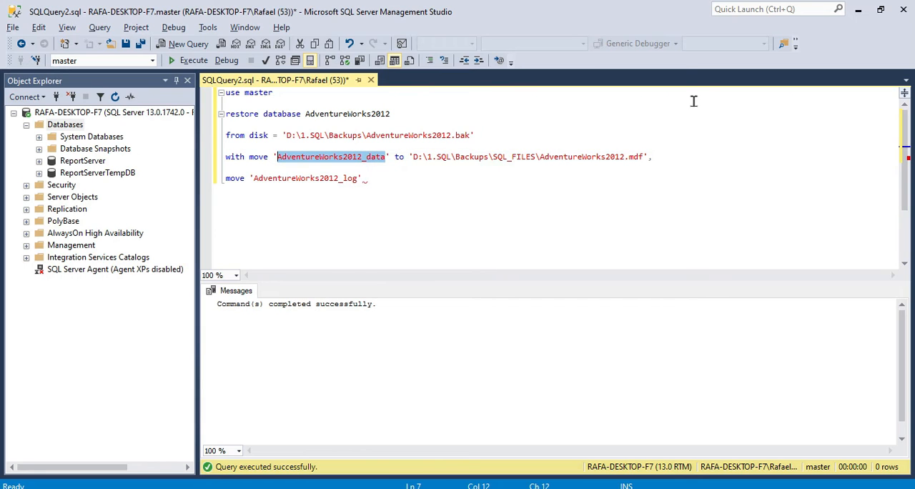
key(End)
key(ctrl+Left)
key(Home)
key(ctrl+Right)
key(ctrl+Right)
key(ctrl+Right)
key(ctrl+Right)
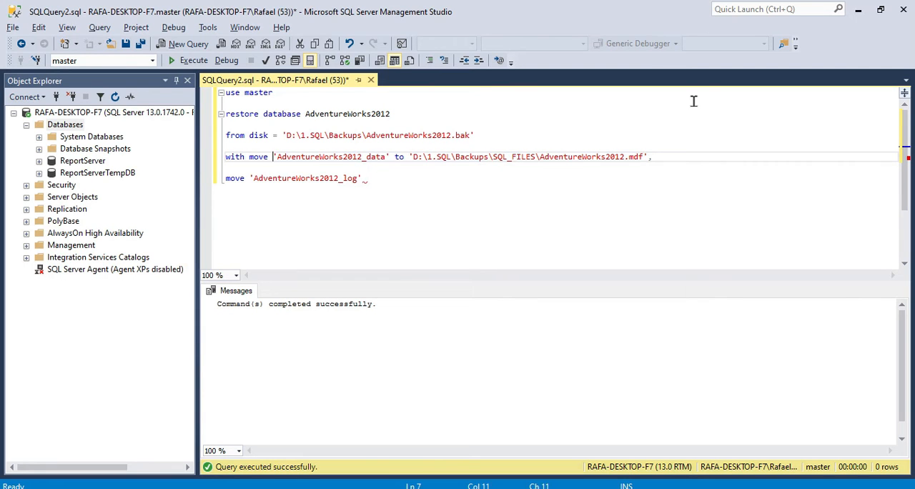
key(BackSpace)
key(BackSpace)
key(BackSpace)
key(BackSpace)
key(BackSpace)
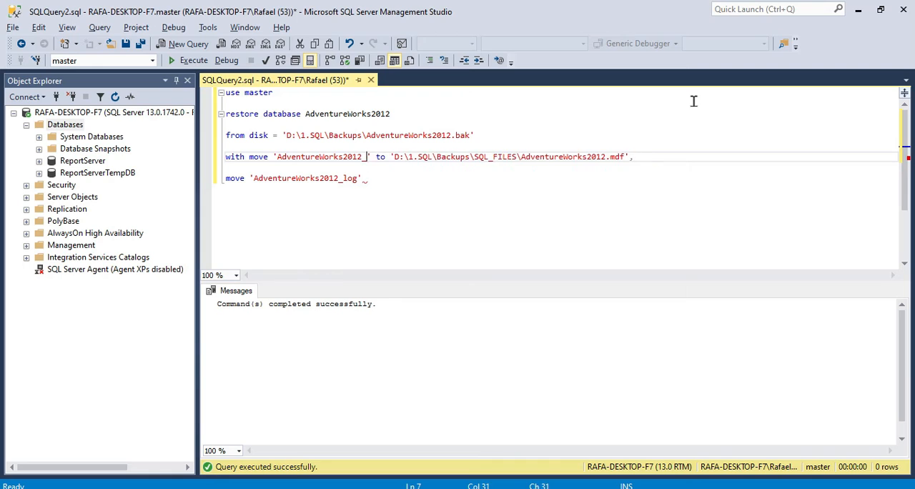
Extend the AdventureWorks2012_log move clause with "to ''", leaving the quotes empty for the destination path.
key(Down)
key(Down)
key(Up)
key(Up)
key(Down)
key(Down)
key(Left)
key(ctrl+shift+Left)
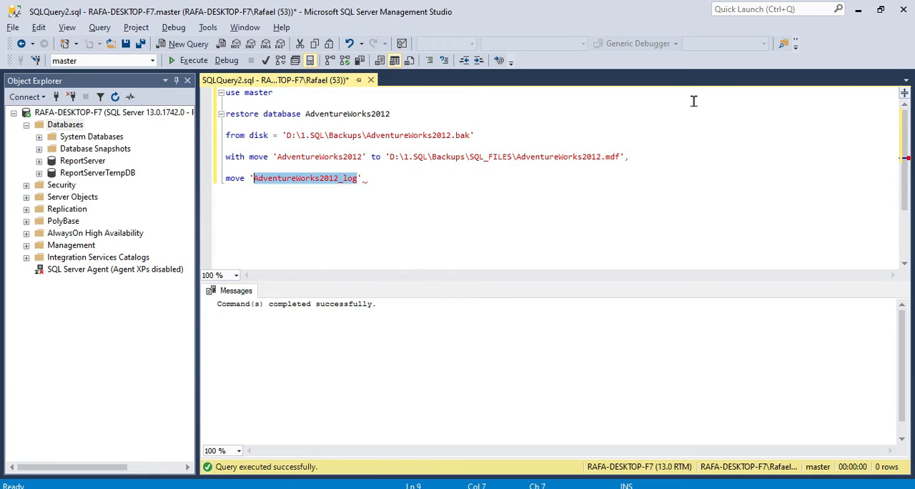
key(End)
text(to )
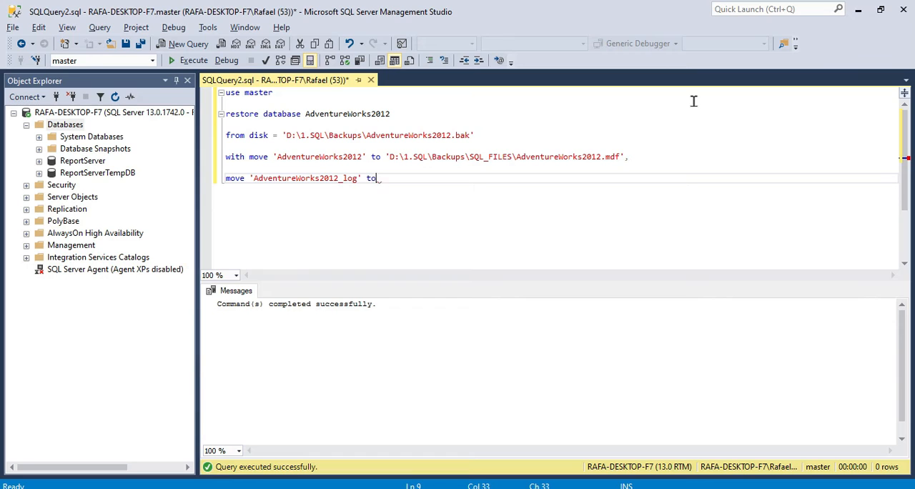
text('')
Copy the folder path D:\1.SQL\Backups\SQL_FILES\ from the with move line into the log clause's empty quotes.
key(Up)
key(Up)
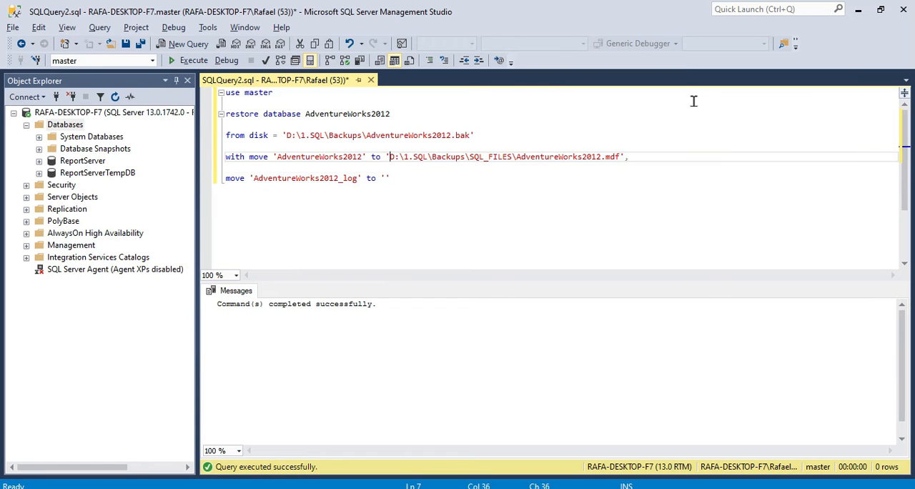
key(shift+Right)
key(shift+Right)
key(shift+Right)
key(shift+Right)
key(shift+Right)
key(shift+Right)
key(shift+Right)
key(shift+Right)
key(shift+Right)
key(shift+Right)
key(shift+Right)
key(shift+Right)
key(shift+Right)
key(shift+Right)
key(shift+Right)
key(shift+Right)
key(shift+Right)
key(shift+Right)
key(shift+Right)
key(shift+Right)
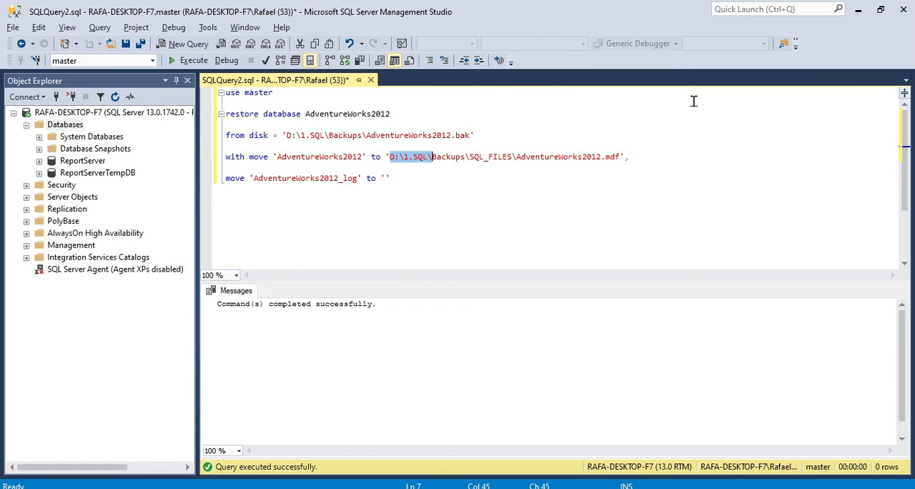
key(ctrl+c)
key(Down)
key(Down)
key(Left)
key(ctrl+v)
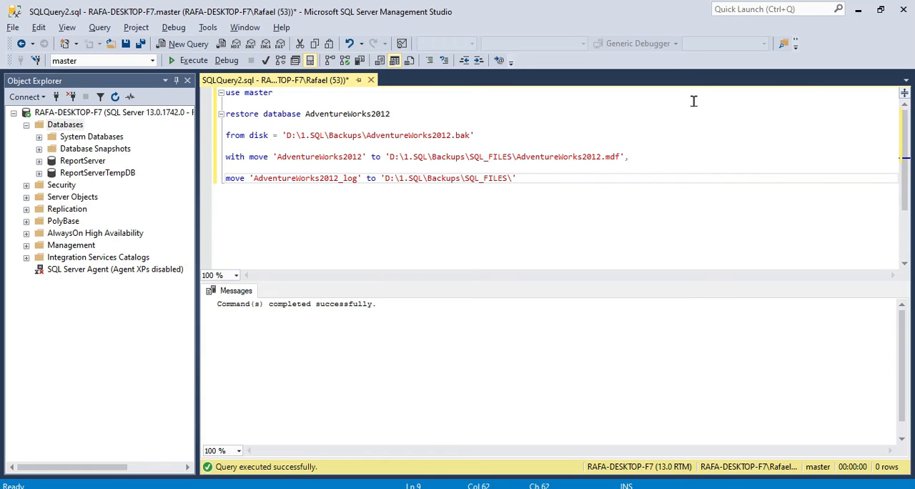
Complete the log destination path with the file name AdventureWorks2012_log.ldf, reusing the database name from the with move line.
key(Up)
key(Up)
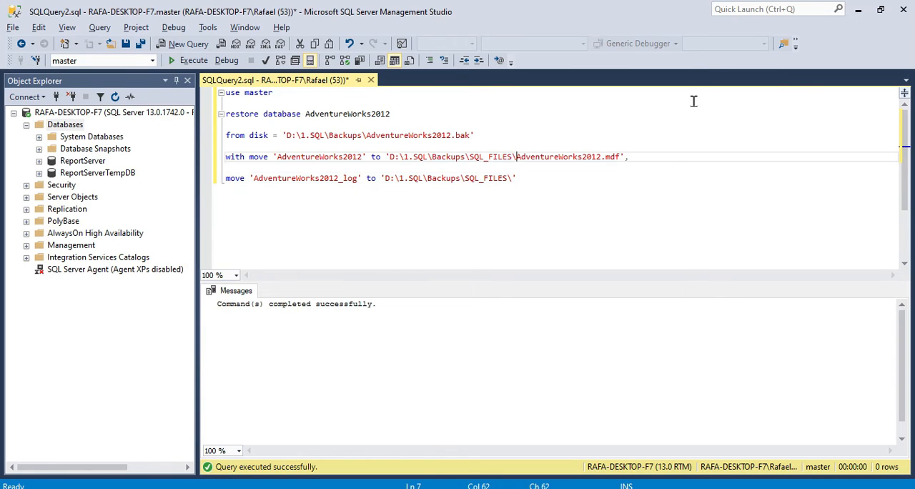
key(Right)
key(ctrl+shift+Right)
key(ctrl+c)
key(Down)
key(Down)
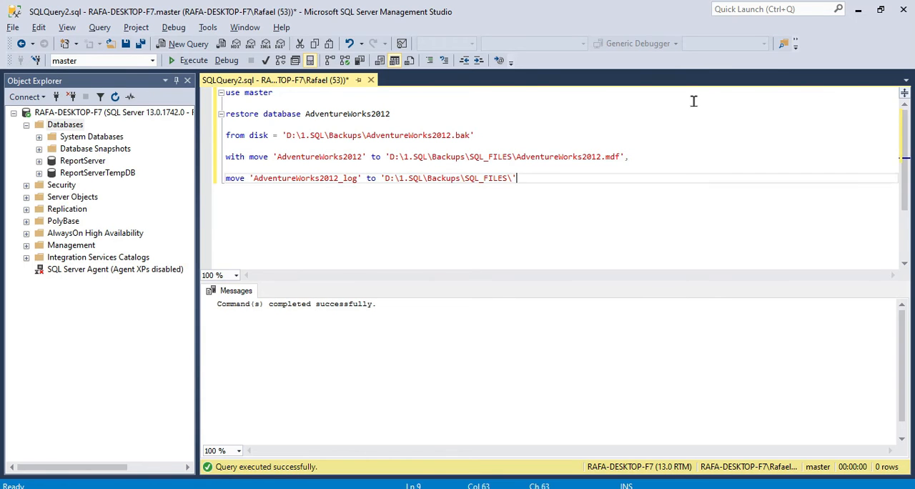
key(Left)
key(ctrl+v)
text(_log.)
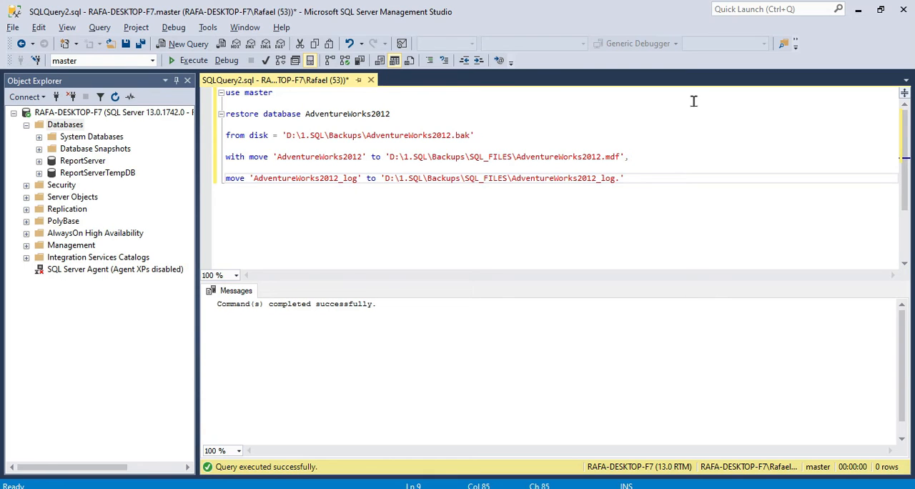
text(ldf)
Review the restore script line by line, from the use master statement to the log file's move clause.
key(Up)
key(Up)
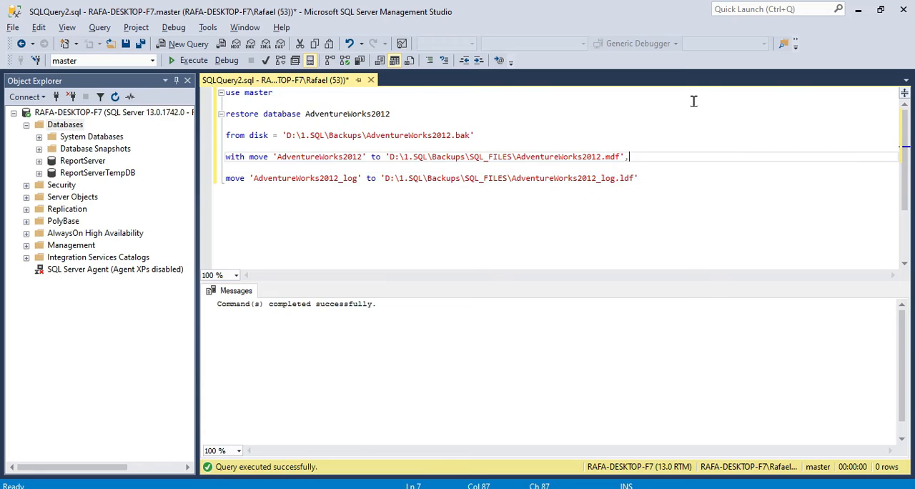
key(Home)
key(Down)
key(Down)
key(Down)
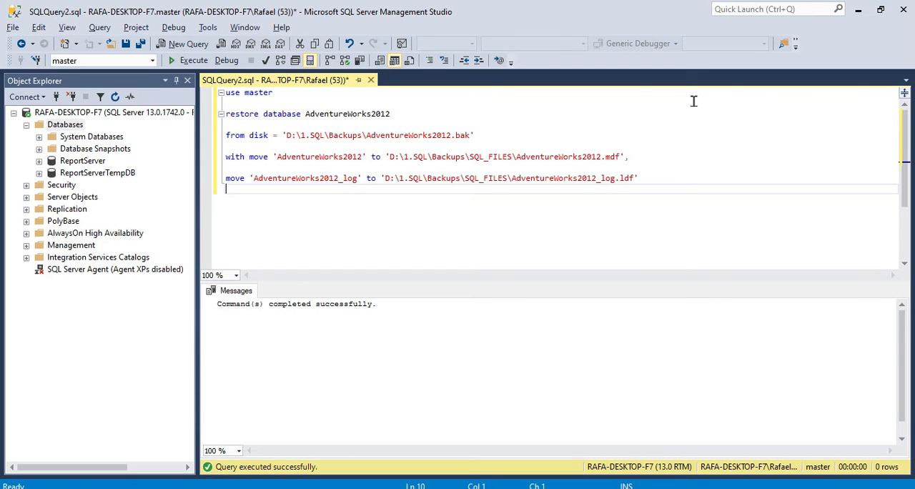
key(shift+Up)
key(shift+Up)
key(shift+Up)
key(shift+Up)
key(shift+Up)
key(shift+Up)
key(shift+Up)
key(ctrl+Home)
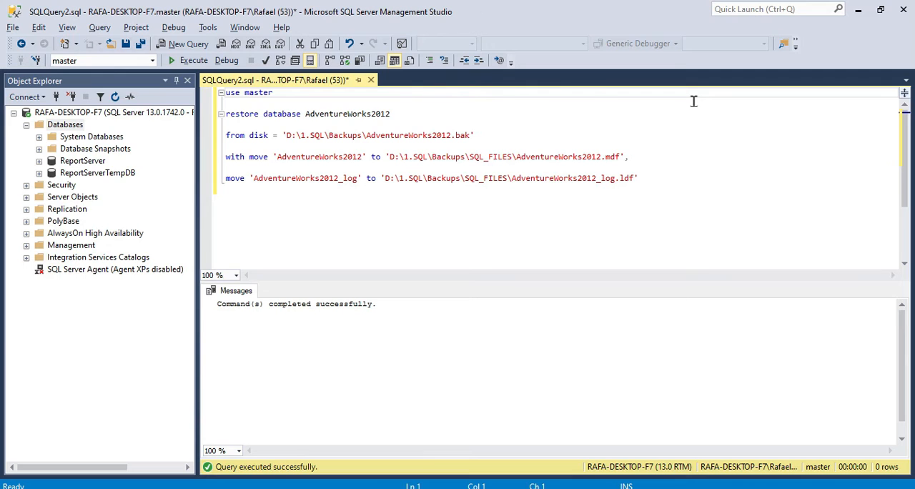
key(Down)
key(Down)
key(Up)
key(Up)
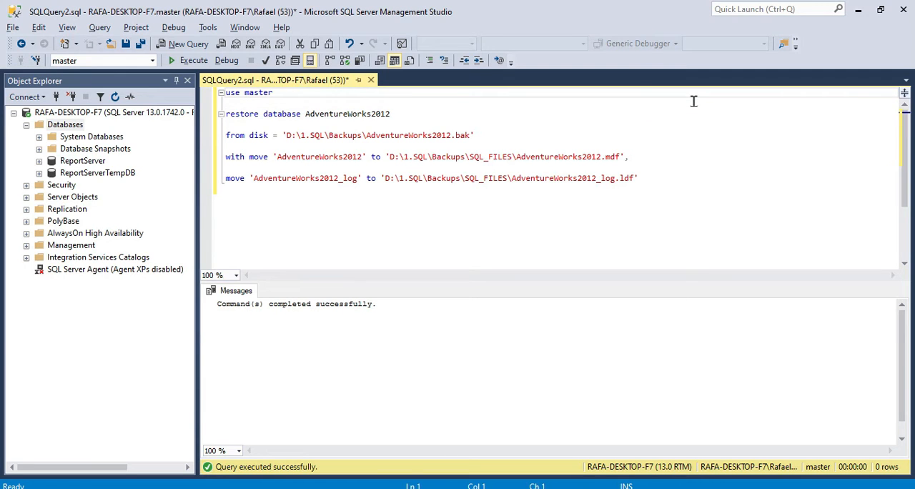
Execute the whole AdventureWorks2012 restore script.
click(189, 66)
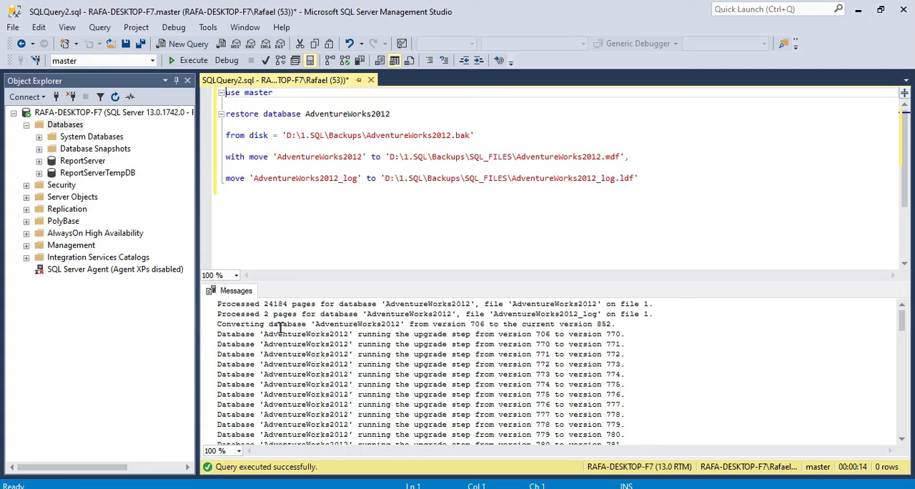
click(348, 238)
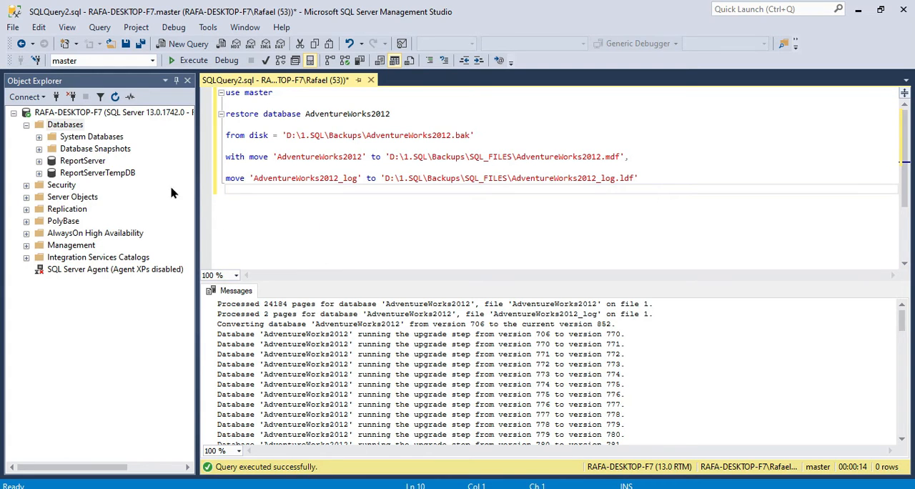
Refresh the Databases folder in Object Explorer to update its list of databases.
click(67, 138)
click(70, 148)
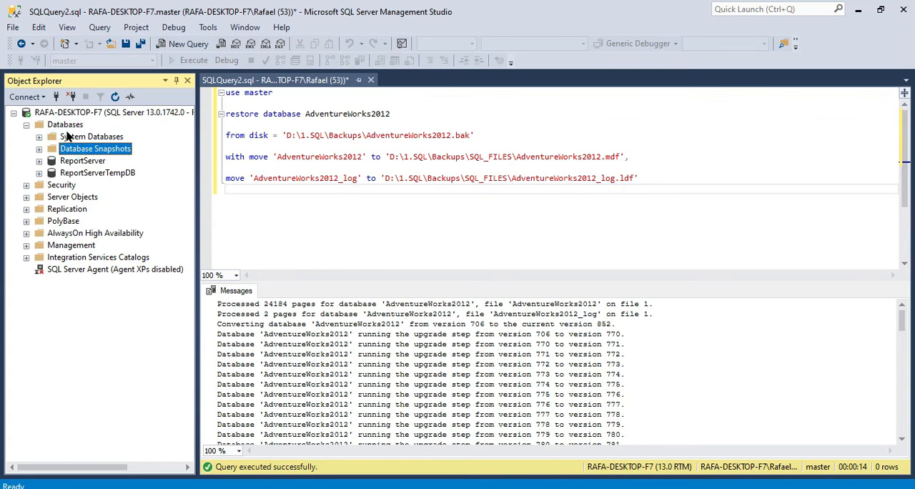
click(68, 126)
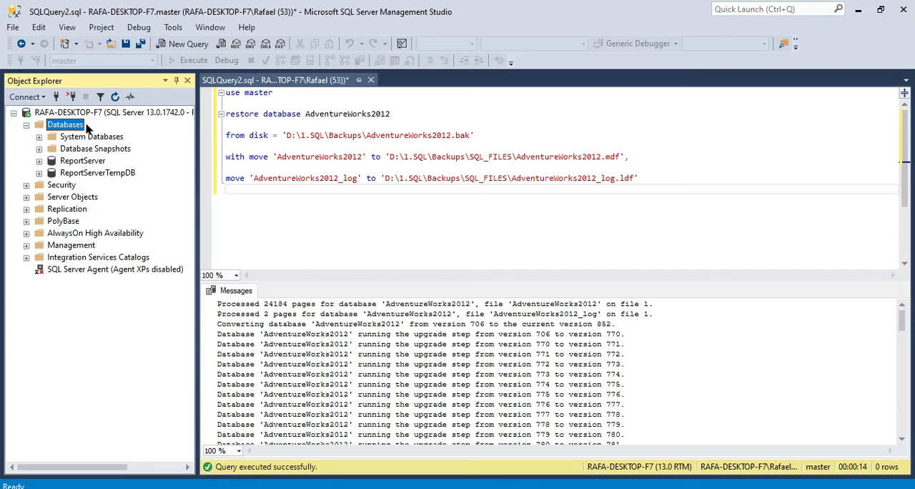
right_click(80, 125)
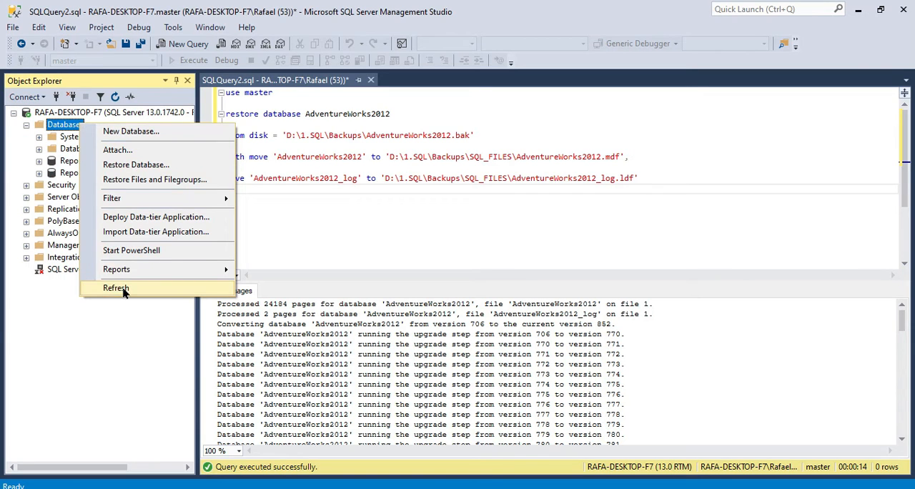
click(148, 289)
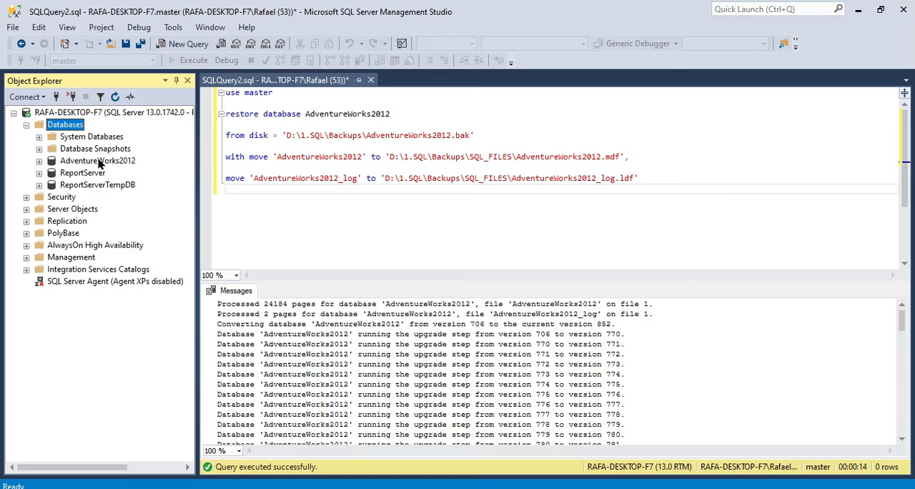
Expand the restored AdventureWorks2012 database and look through the list in its Tables folder, including Person.Person.
click(99, 162)
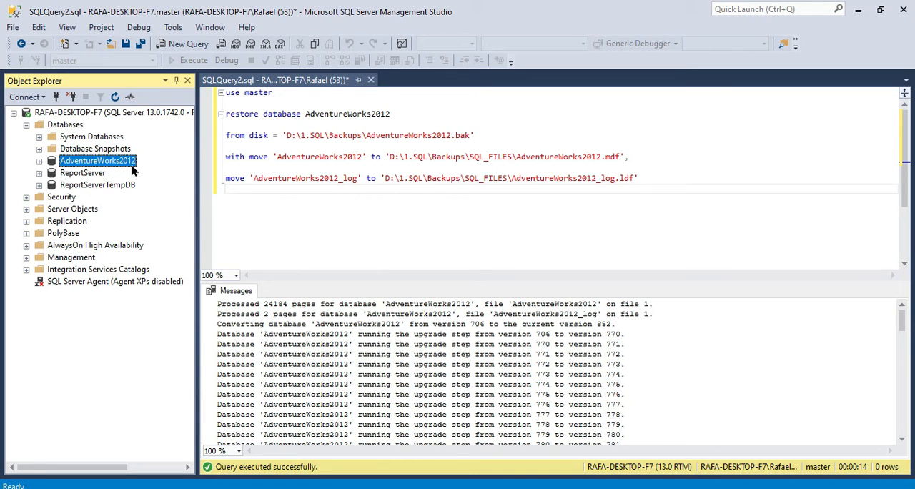
click(40, 161)
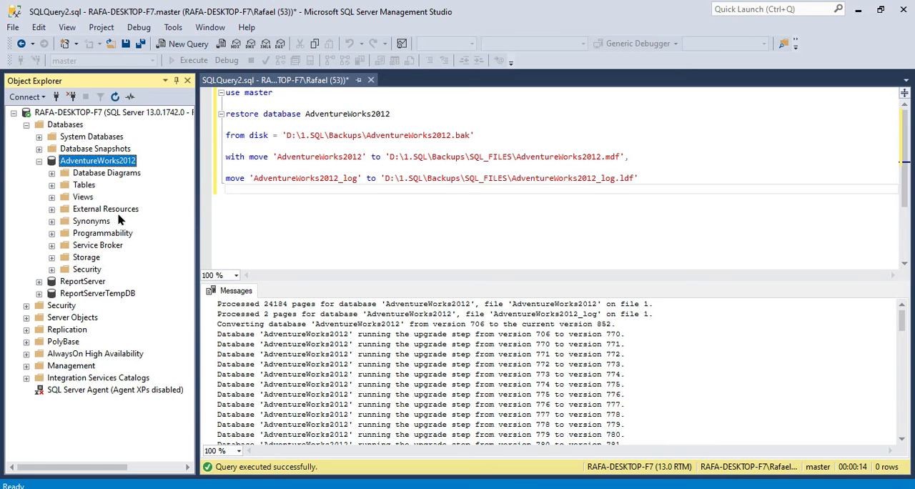
click(83, 185)
double_click(83, 185)
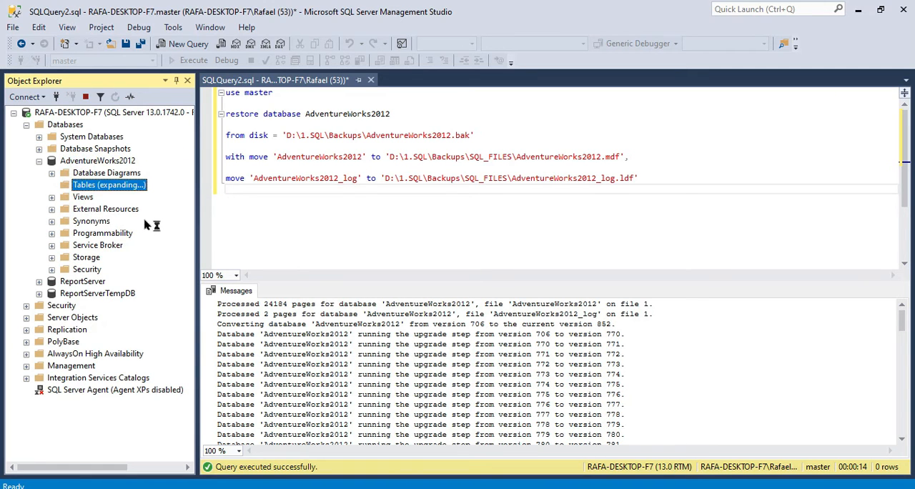
click(128, 377)
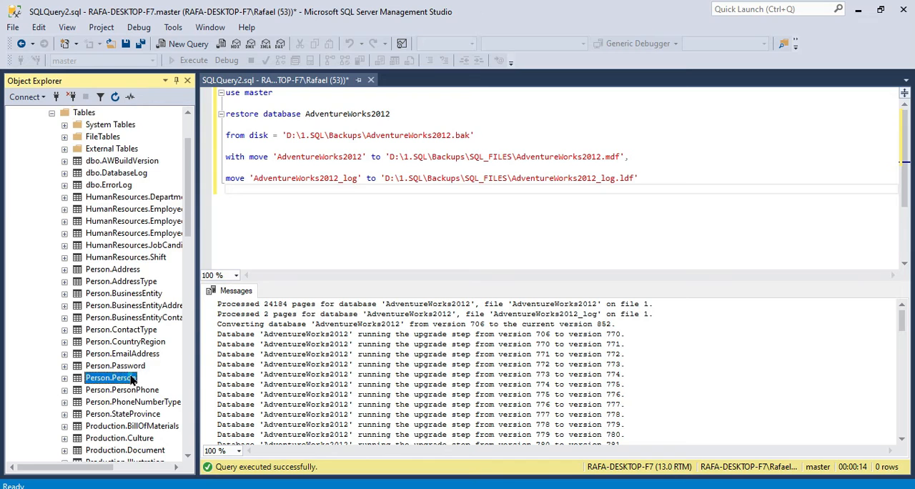
scroll(129, 376, down, 2)
Add the statement use AdventureWorks2012 below the restore script, copying the database name from the restore database line.
click(313, 209)
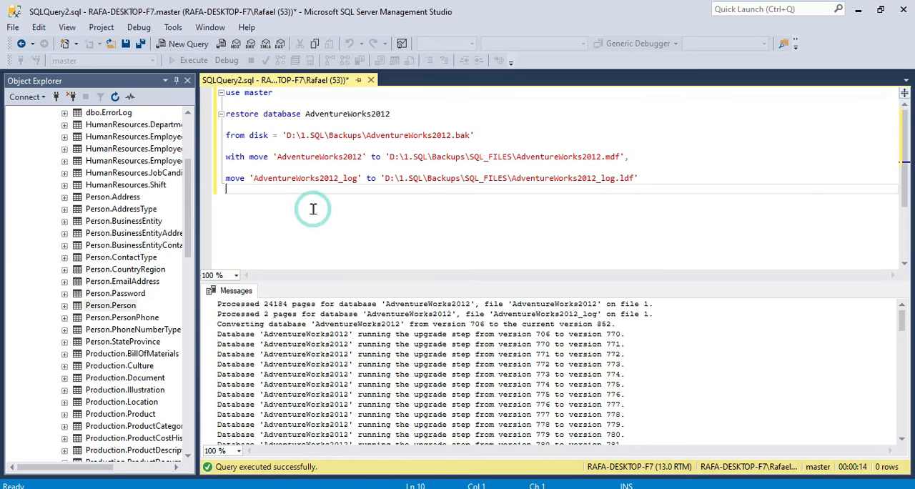
text(use)
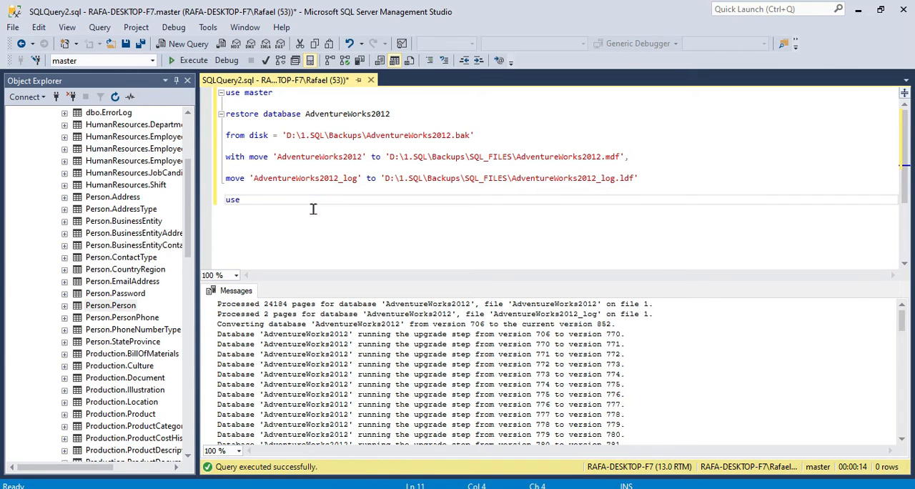
click(366, 120)
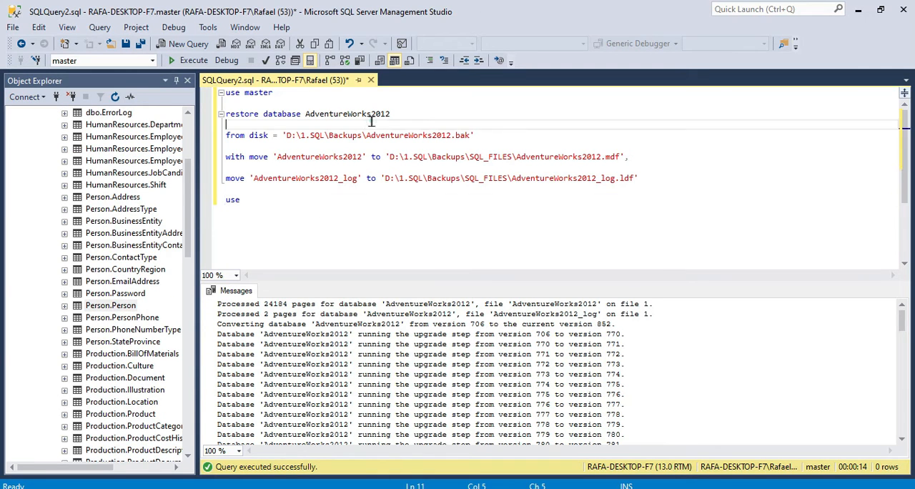
double_click(366, 120)
key(ctrl+c)
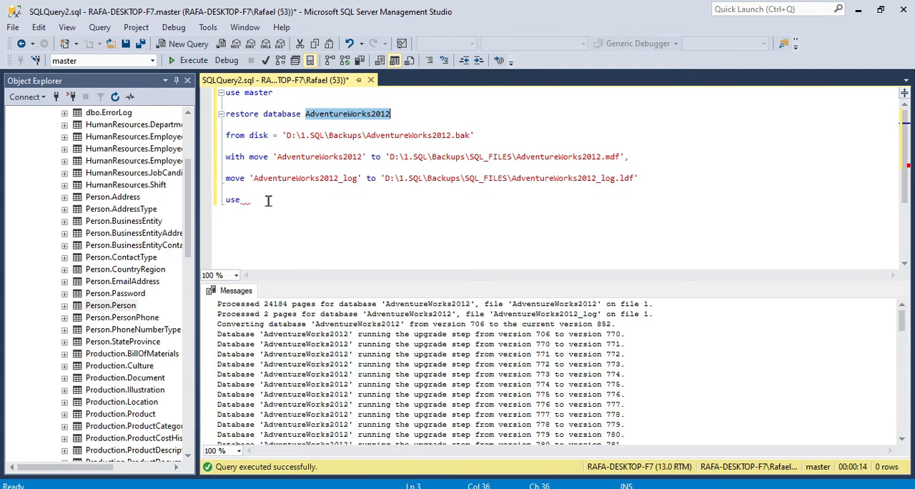
click(268, 200)
key(ctrl+v)
Execute only the use AdventureWorks2012 line to switch the query's active database.
key(Home)
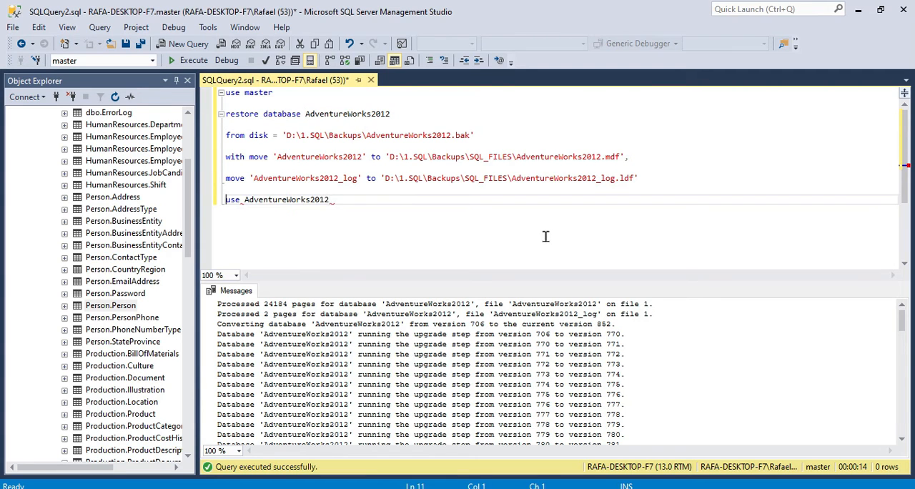
key(shift+End)
key(F5)
key(End)
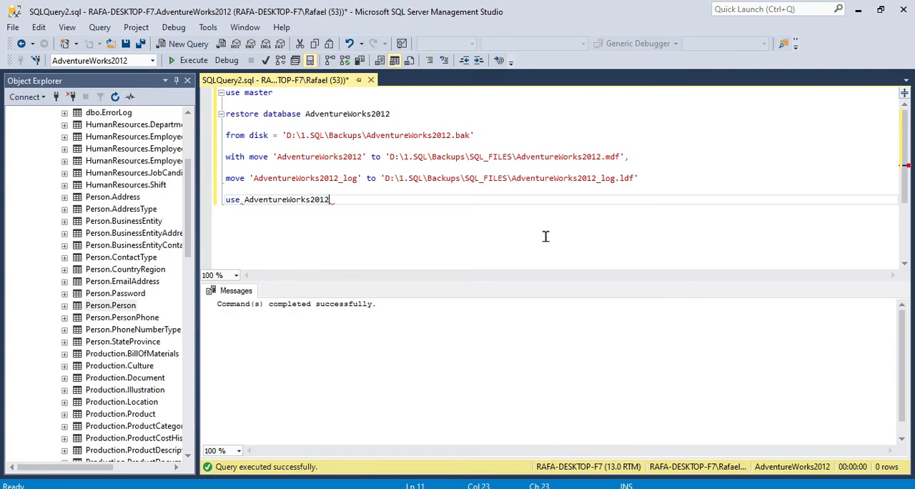
Write the query select * from person.person below the use AdventureWorks2012 line.
key(Return)
key(Return)
text(s)
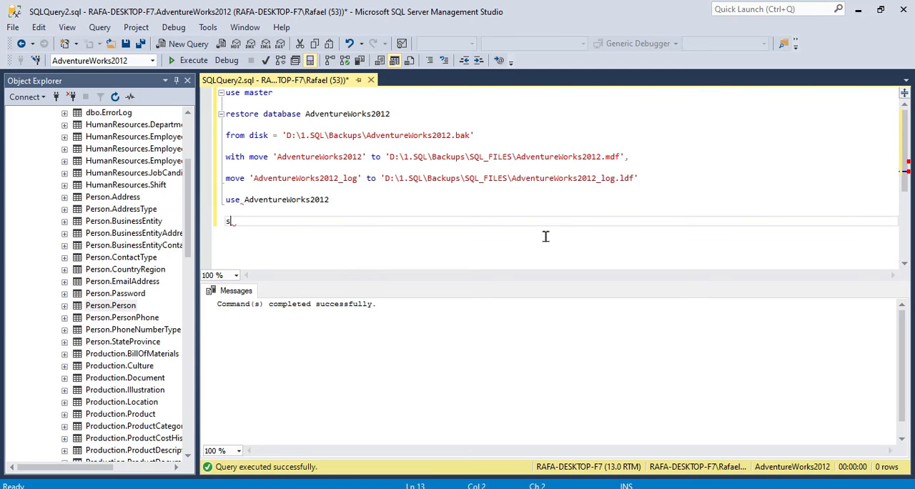
text(elect * from person.person)
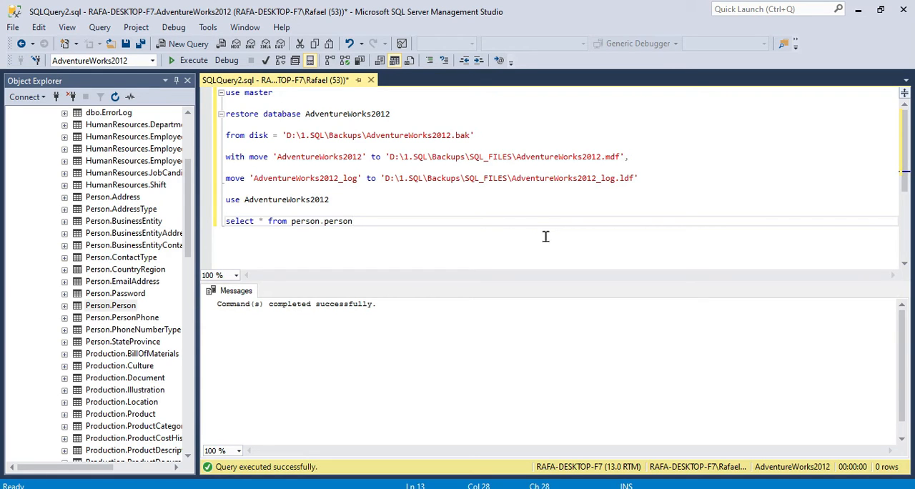
Execute only the select query on person.person and look over its results.
key(shift+Home)
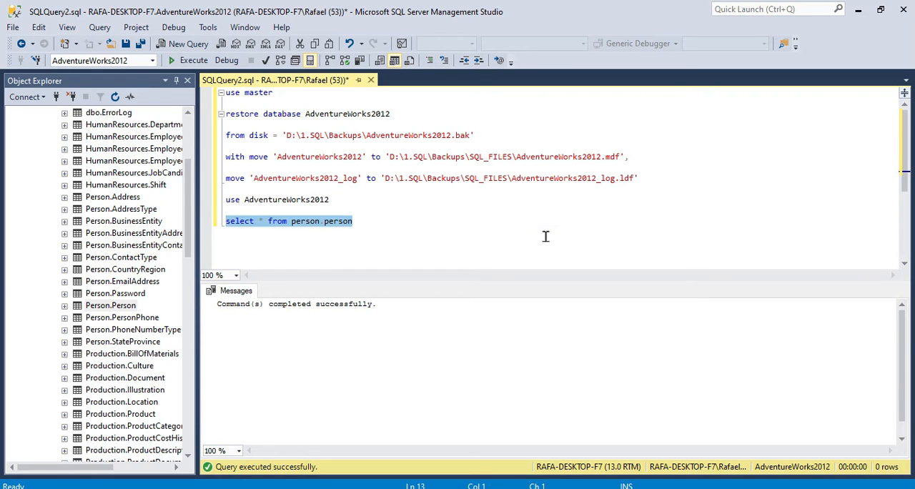
click(188, 62)
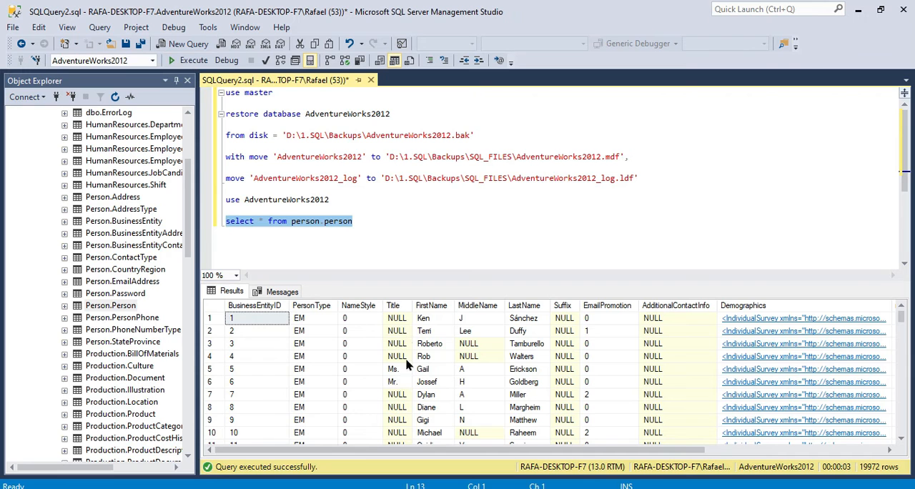
mouse_move(371, 450)
mouse_down()
mouse_move(613, 443)
mouse_move(355, 444)
mouse_up()
Collapse the Tables folder and inspect the stored procedures under AdventureWorks2012's Programmability folder, collapsing both folders again.
drag(190, 204, 189, 159)
click(52, 184)
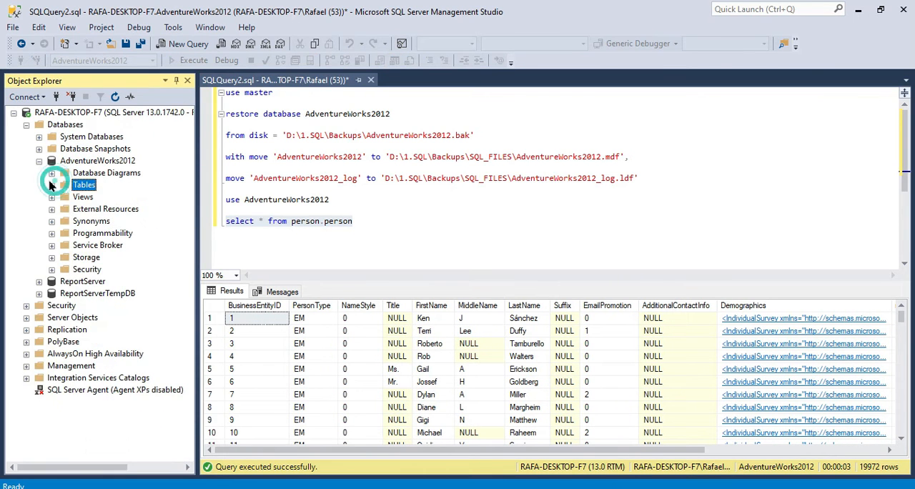
click(98, 234)
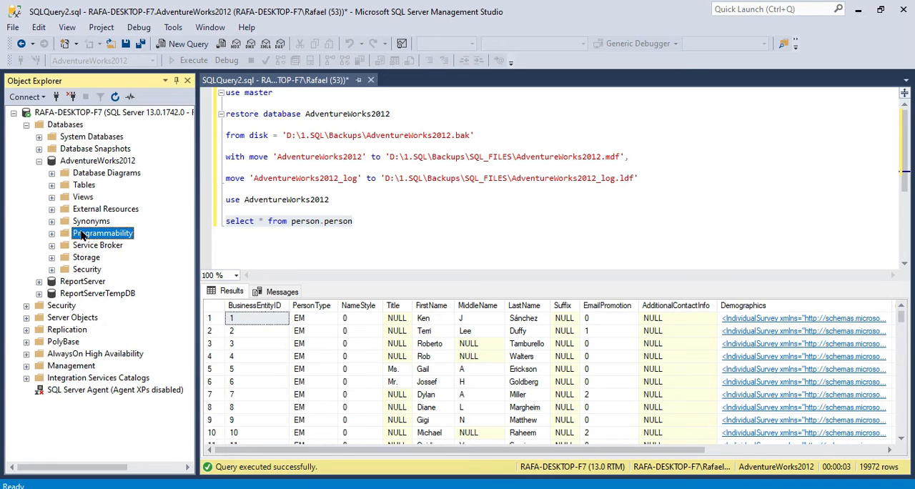
click(51, 233)
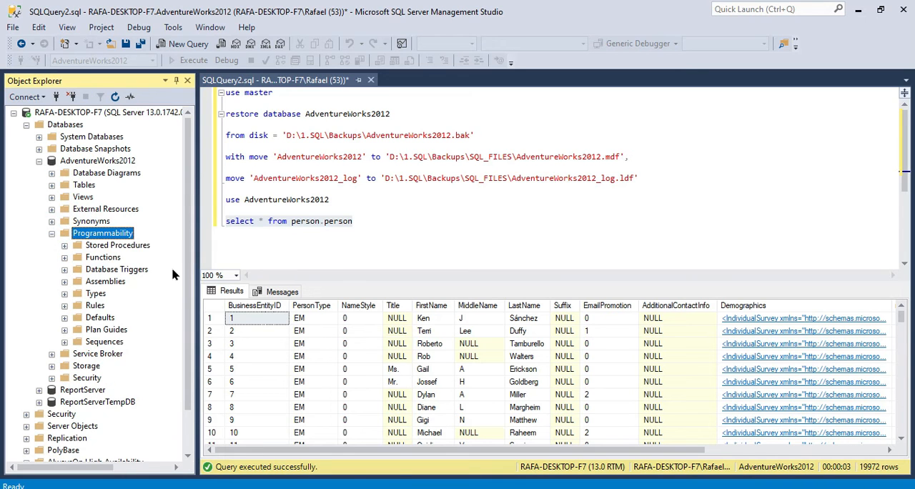
click(95, 246)
click(64, 245)
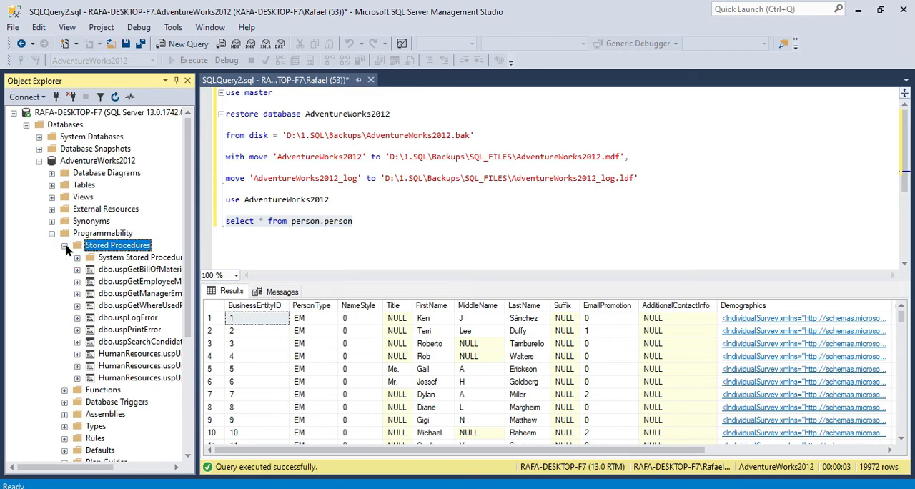
click(64, 245)
click(52, 233)
Review the .mdf and .ldf destination paths in the script, switch to File Explorer and open the SQL_FILES folder inside Backups.
click(567, 238)
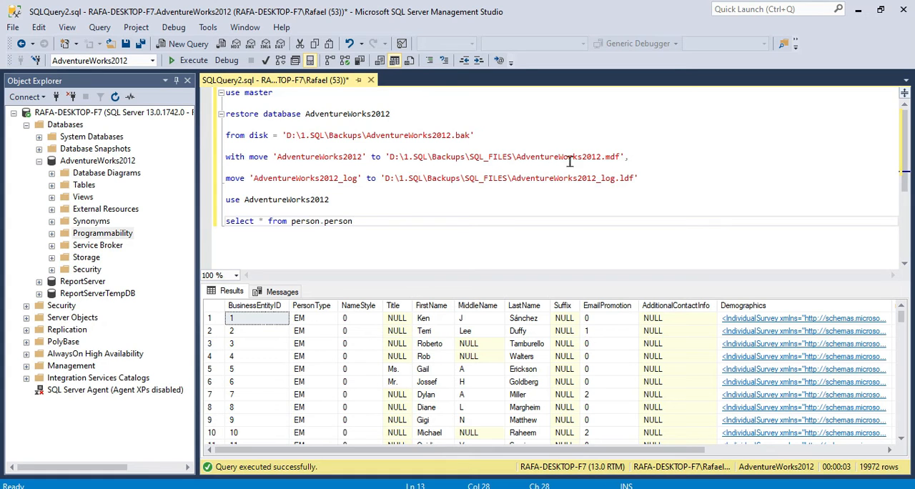
double_click(613, 157)
click(692, 179)
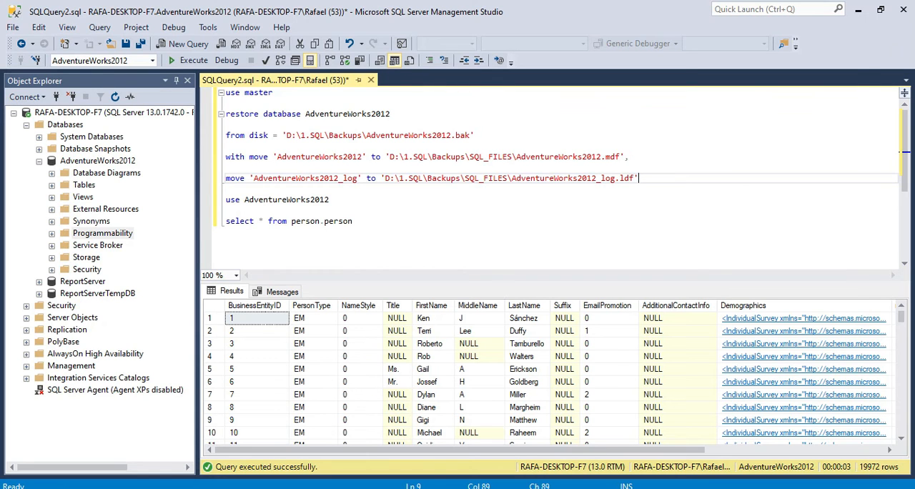
key(alt+Tab)
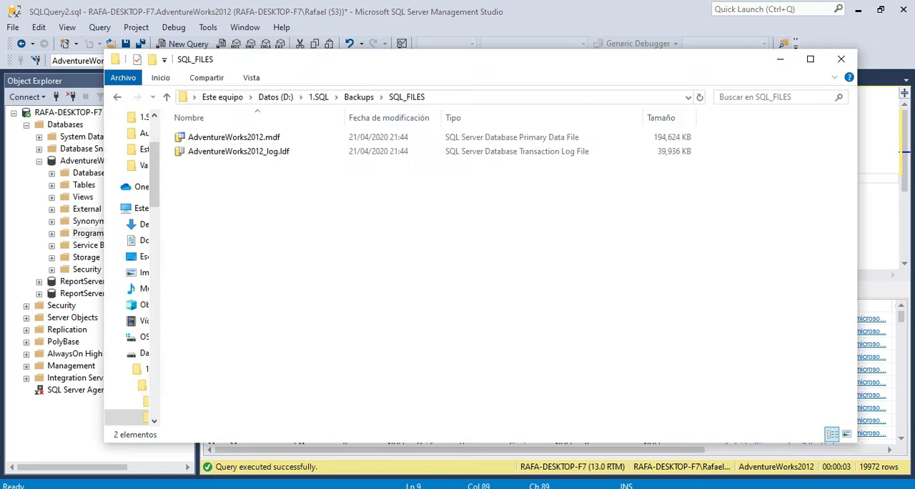
click(358, 96)
double_click(208, 153)
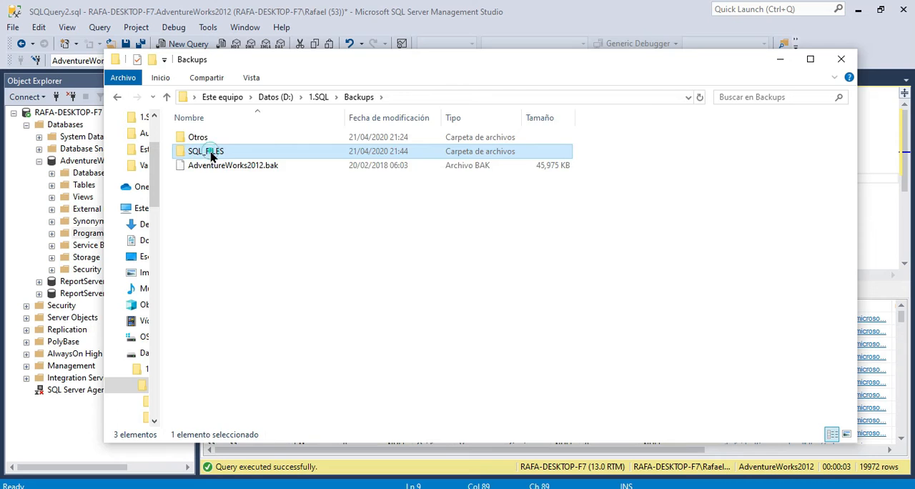
Examine the AdventureWorks2012.mdf and AdventureWorks2012_log.ldf files in SQL_FILES, and return to SQL Server Management Studio.
click(241, 139)
click(250, 150)
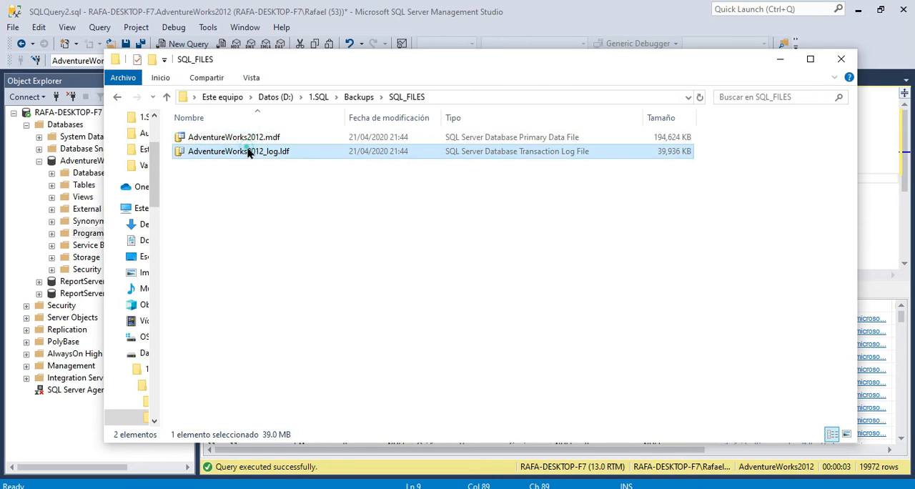
click(253, 139)
click(258, 151)
click(255, 137)
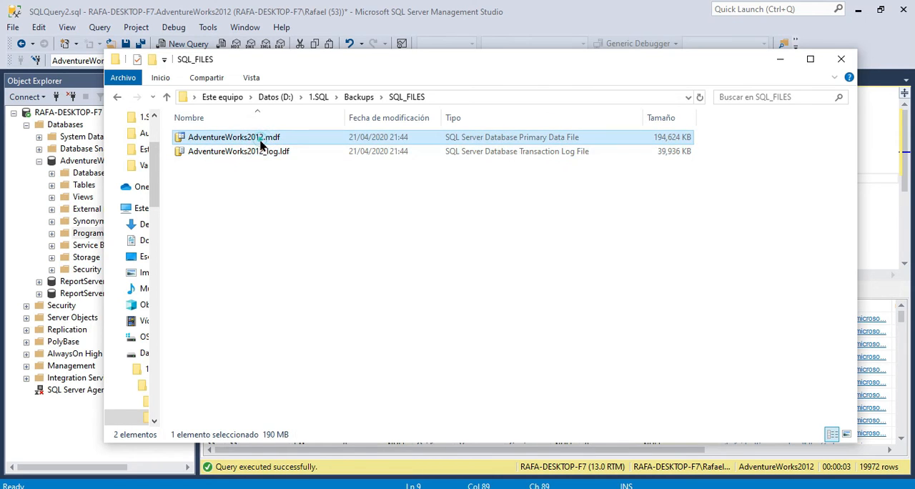
click(264, 151)
click(265, 136)
click(265, 151)
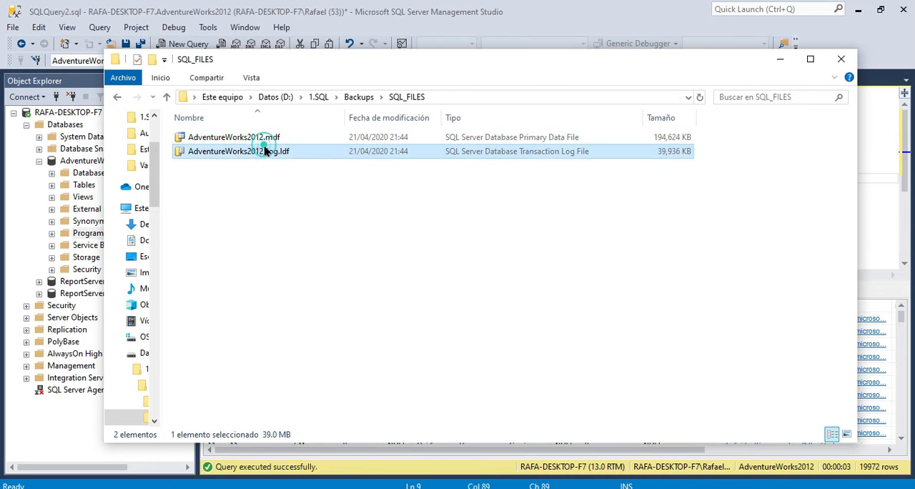
click(279, 212)
click(302, 136)
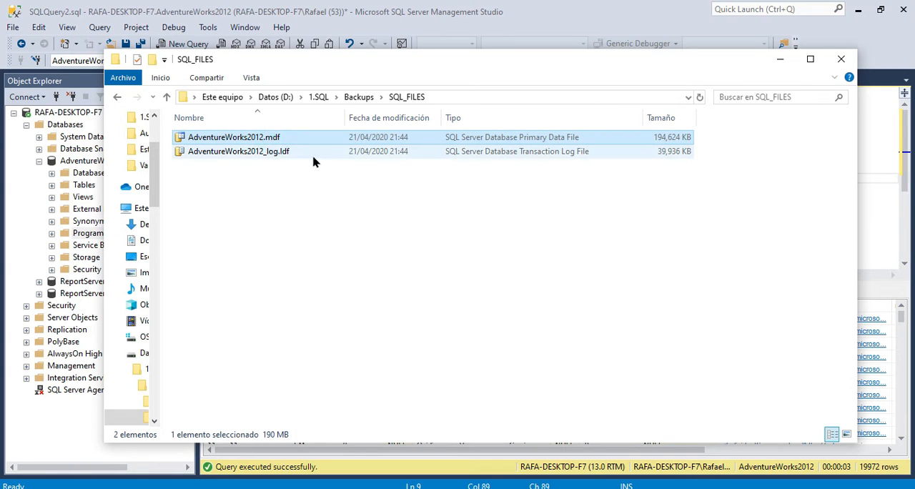
click(300, 151)
click(324, 195)
click(272, 136)
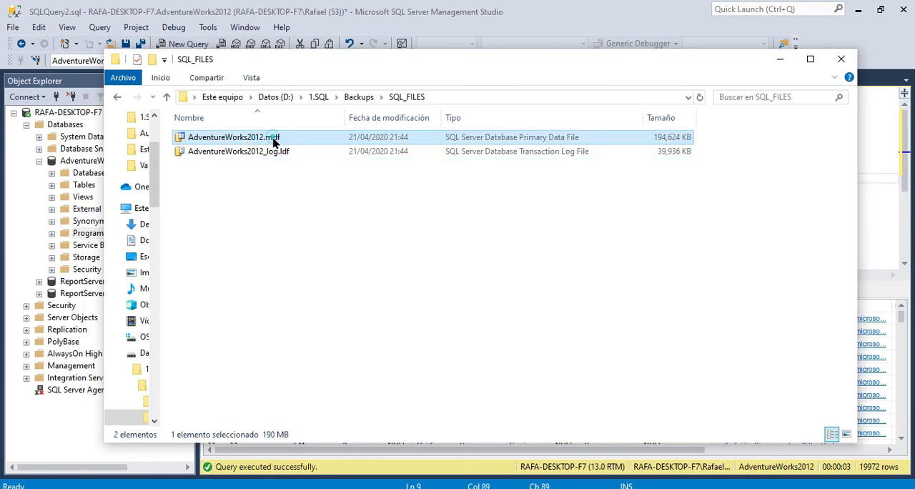
click(255, 152)
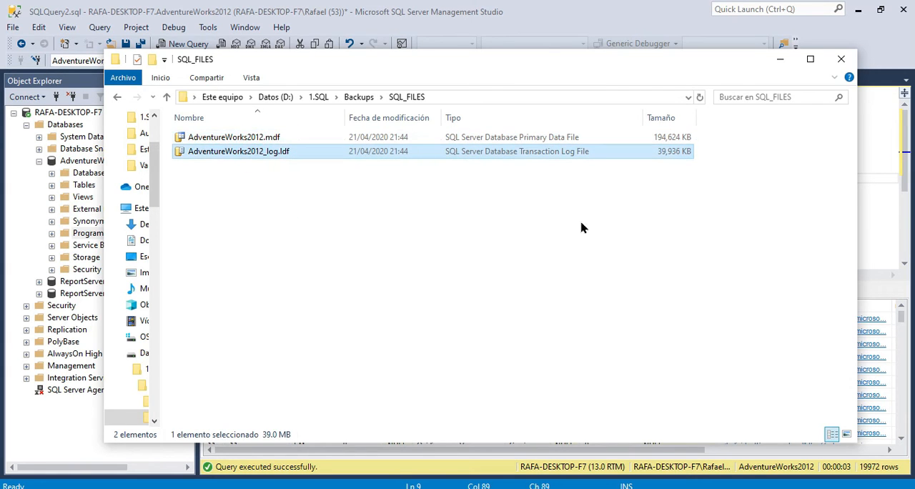
mouse_move(541, 67)
mouse_down()
mouse_move(508, 67)
mouse_move(537, 64)
mouse_up()
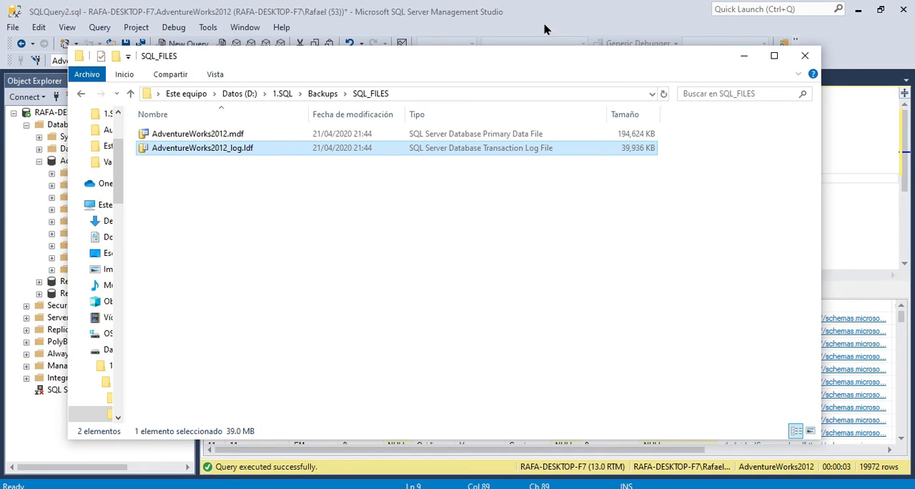
click(543, 29)
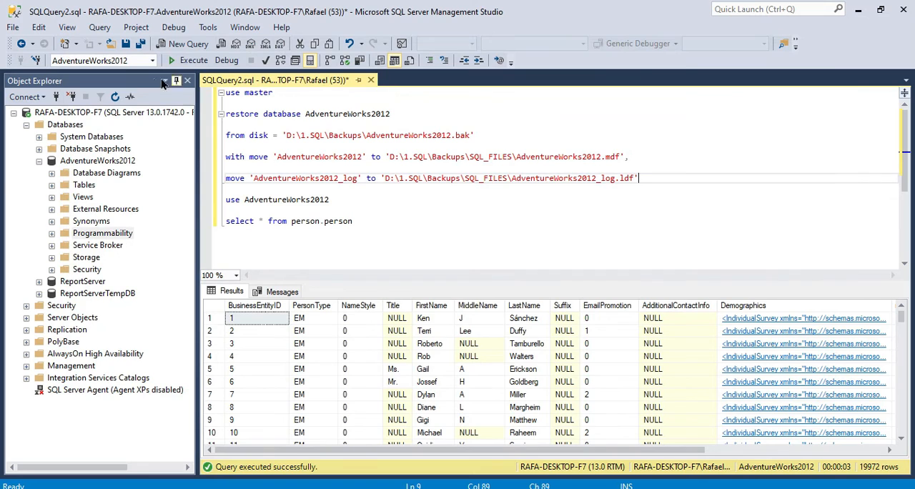
Close the SQLQuery2.sql query containing the restore script.
click(330, 199)
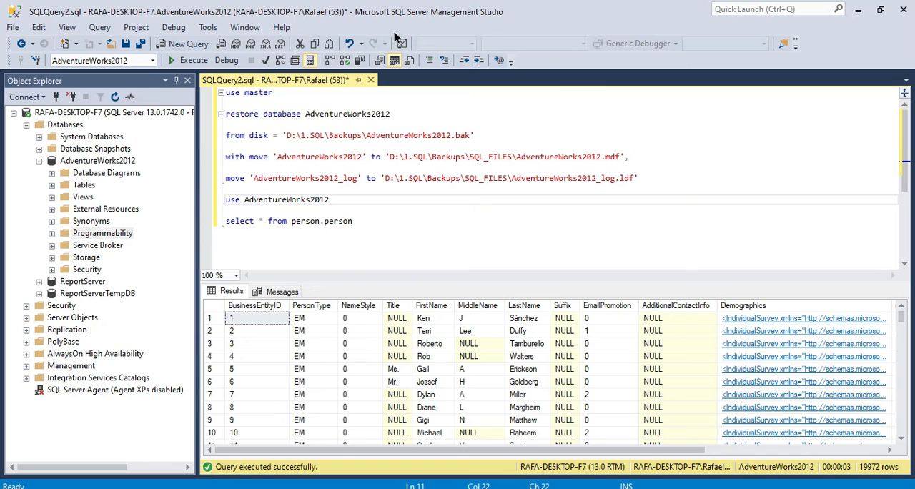
click(391, 248)
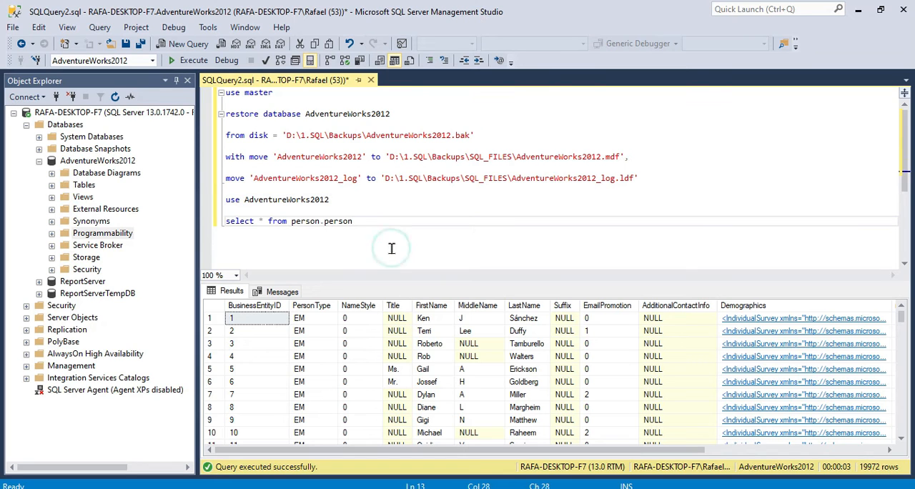
click(370, 80)
click(504, 333)
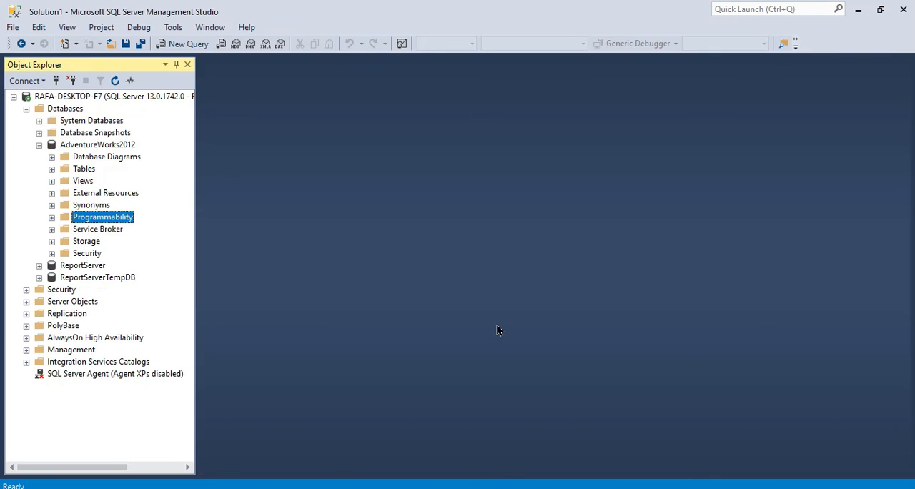
Collapse the AdventureWorks2012 database, delete it from the server and refresh the Databases folder.
click(39, 145)
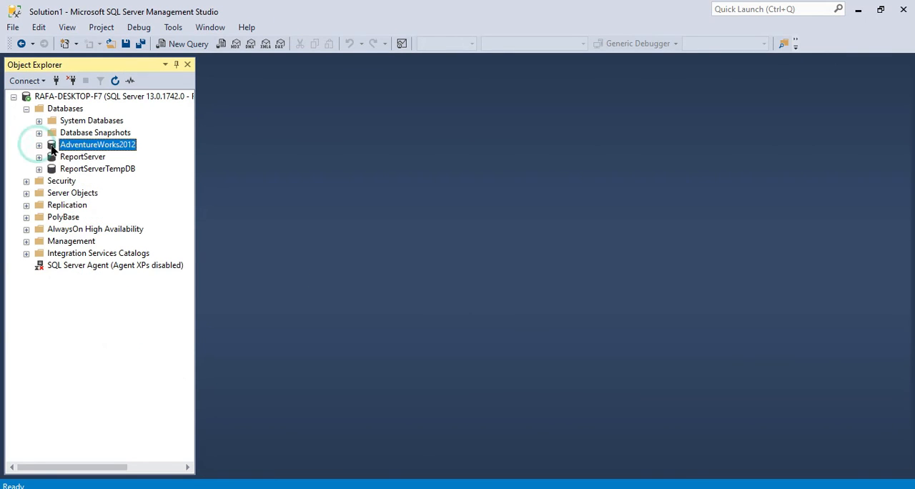
right_click(91, 147)
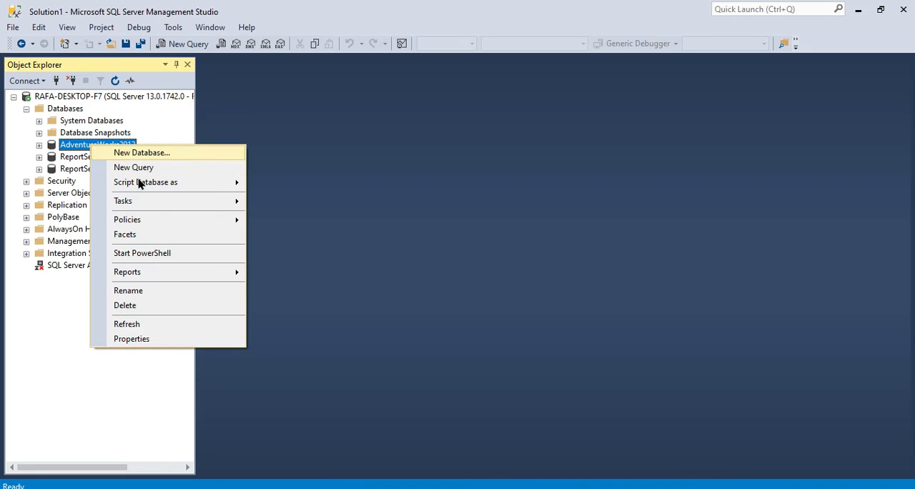
click(163, 305)
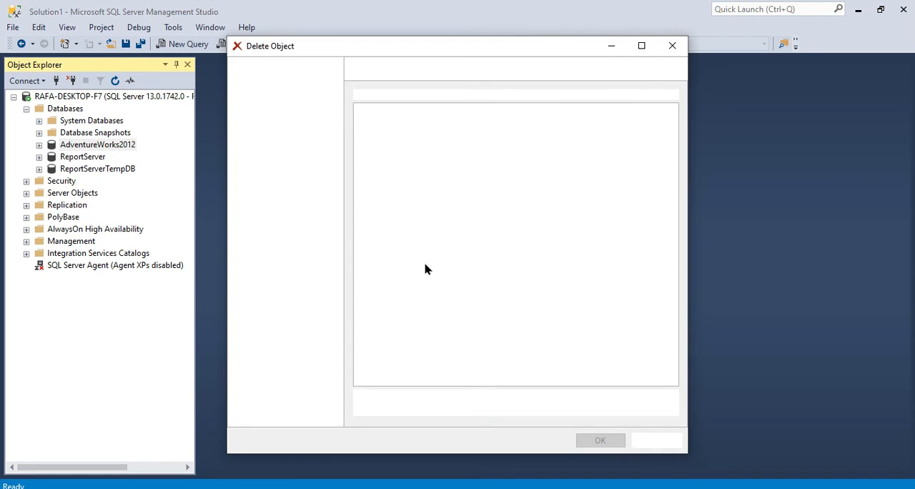
click(590, 441)
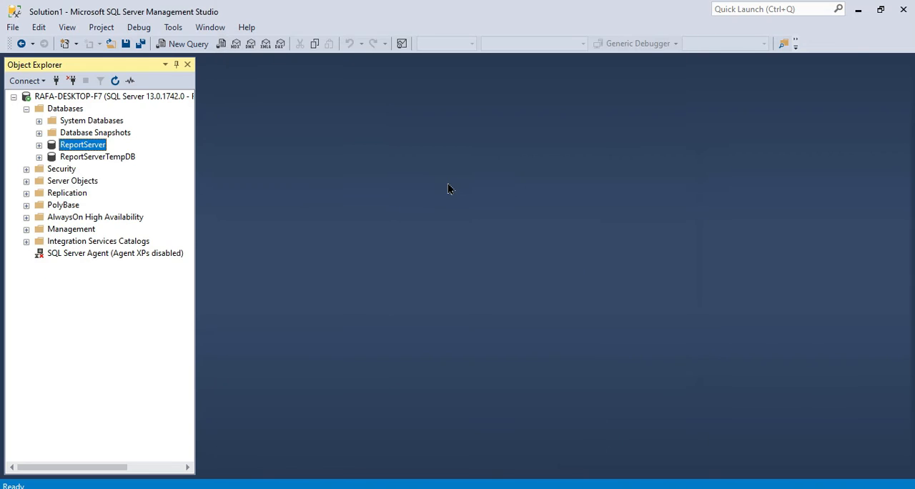
right_click(71, 108)
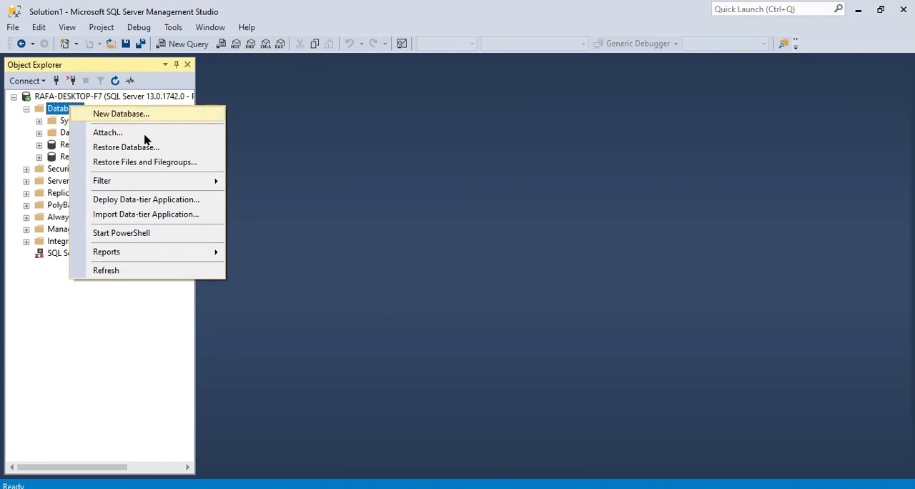
click(137, 270)
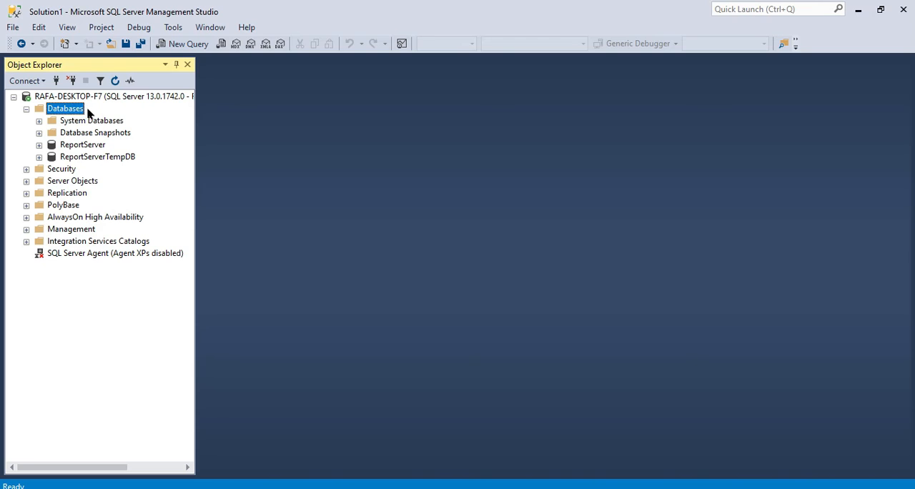
Start a database restore on the Databases folder with Device as the source and open the backup device selection.
right_click(71, 112)
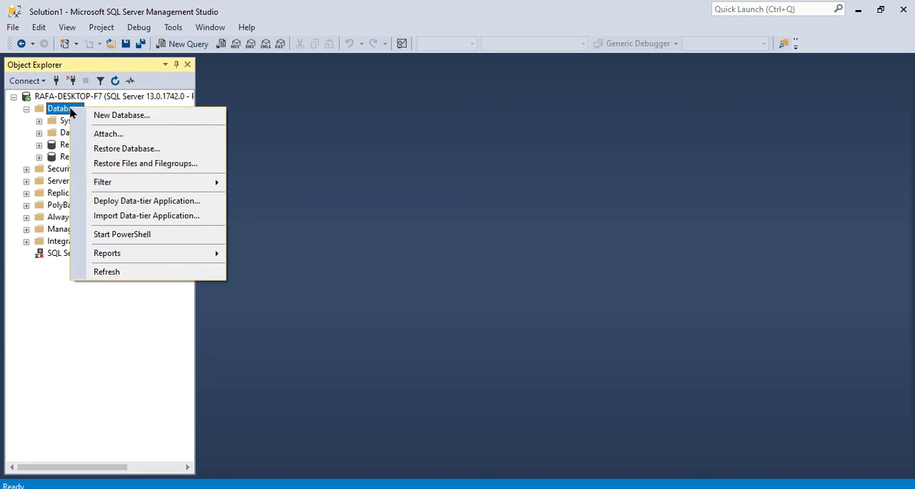
click(190, 151)
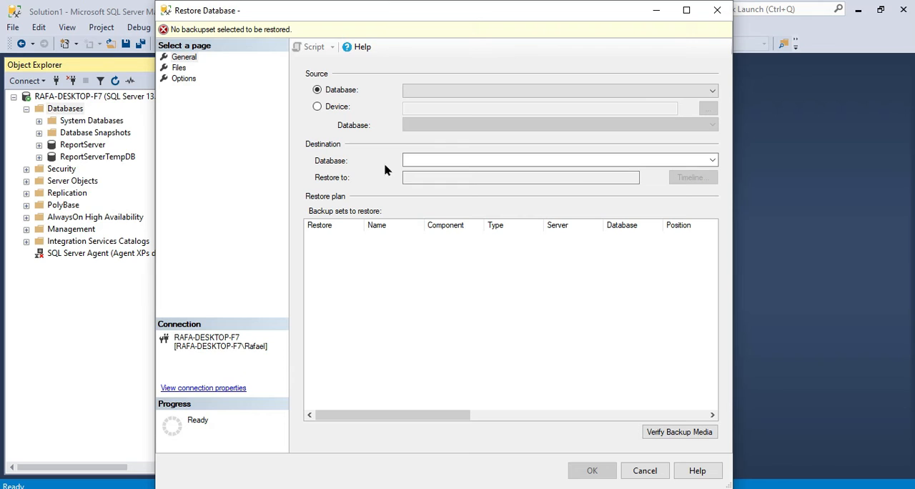
click(317, 107)
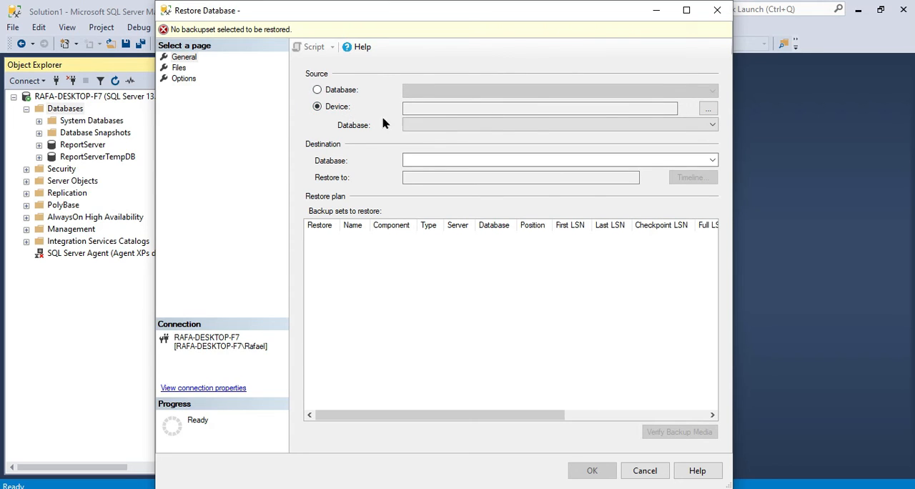
click(660, 108)
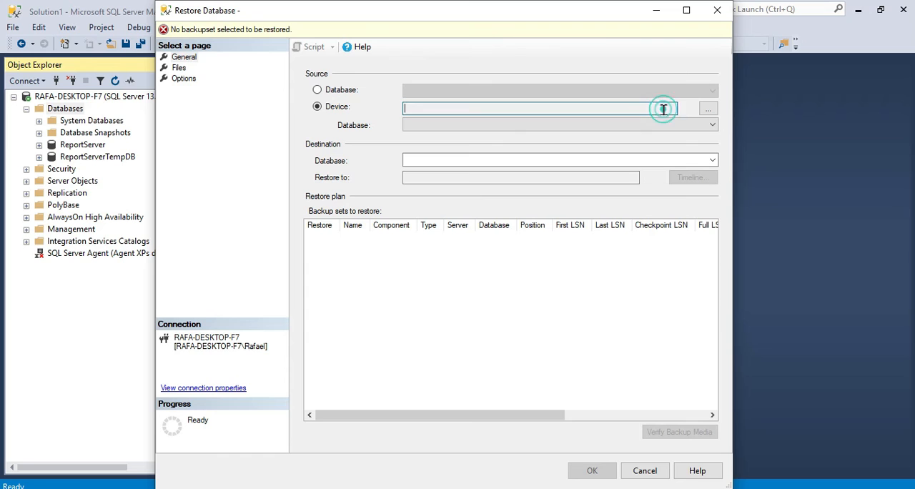
click(706, 108)
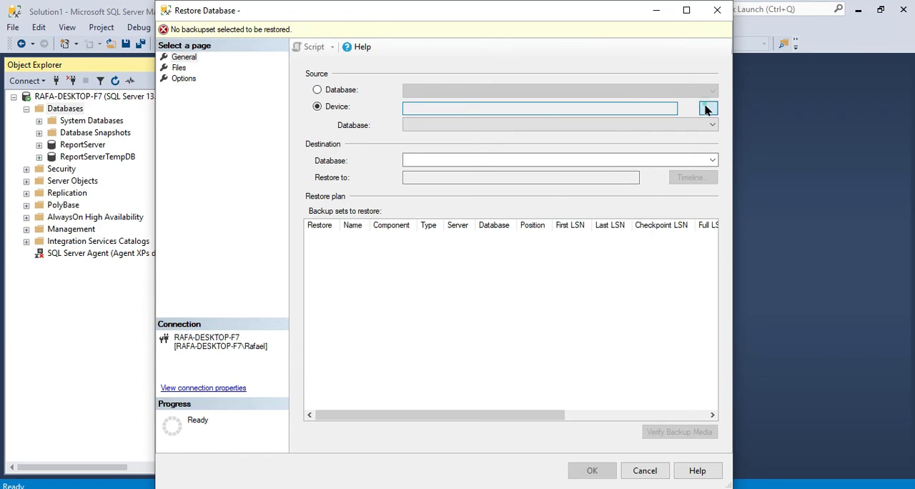
click(331, 234)
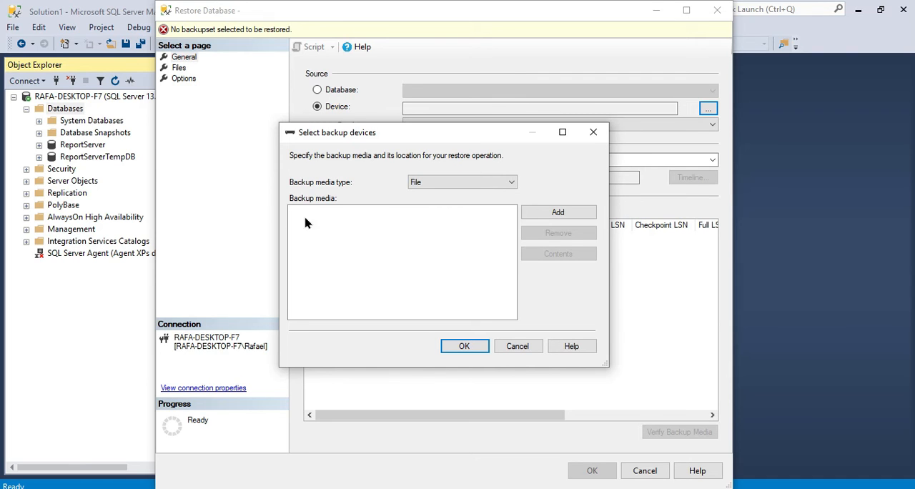
Add AdventureWorks2012.bak from D:\1.SQL\Backups as the backup media and accept it as the restore source.
click(557, 212)
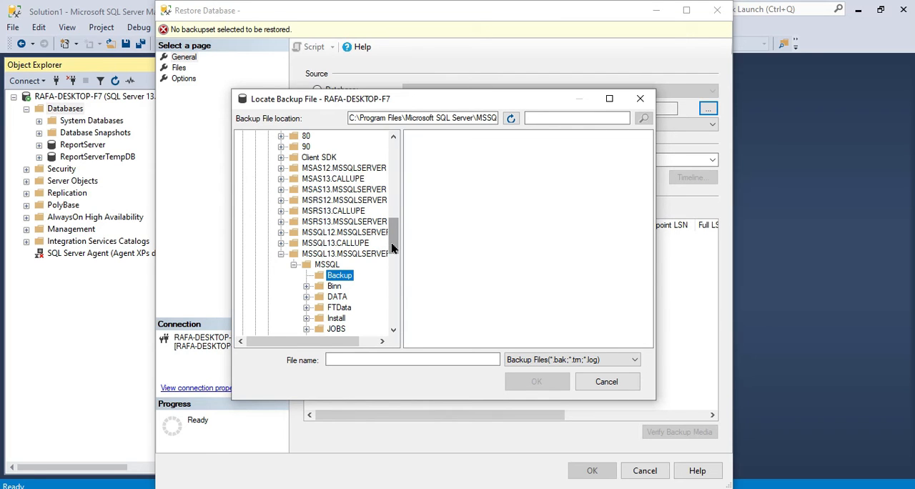
scroll(392, 247, up, 15)
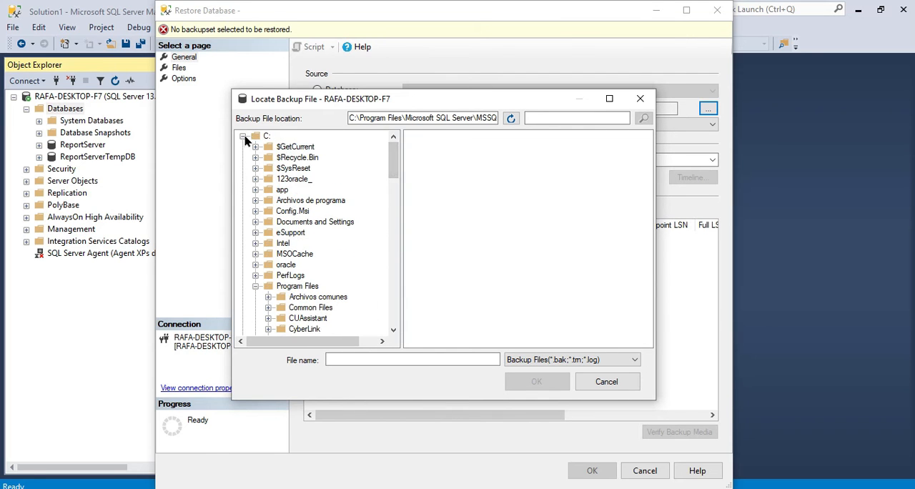
click(244, 137)
click(242, 147)
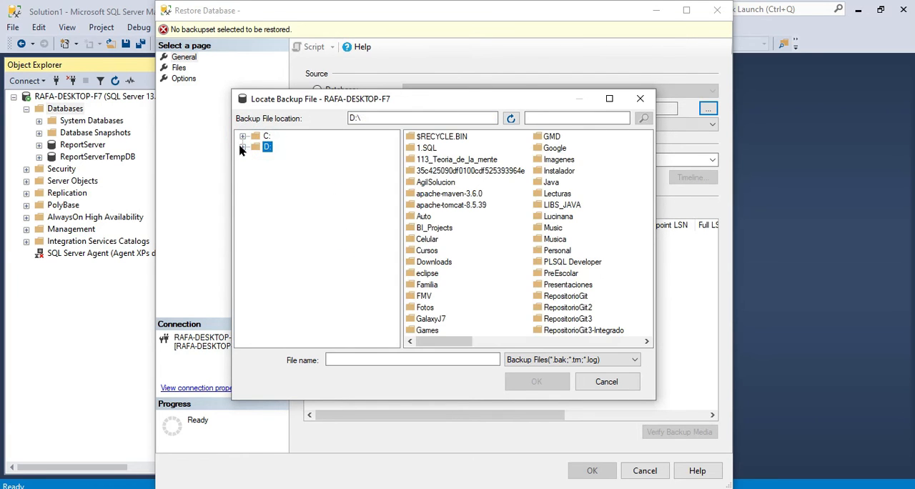
click(243, 147)
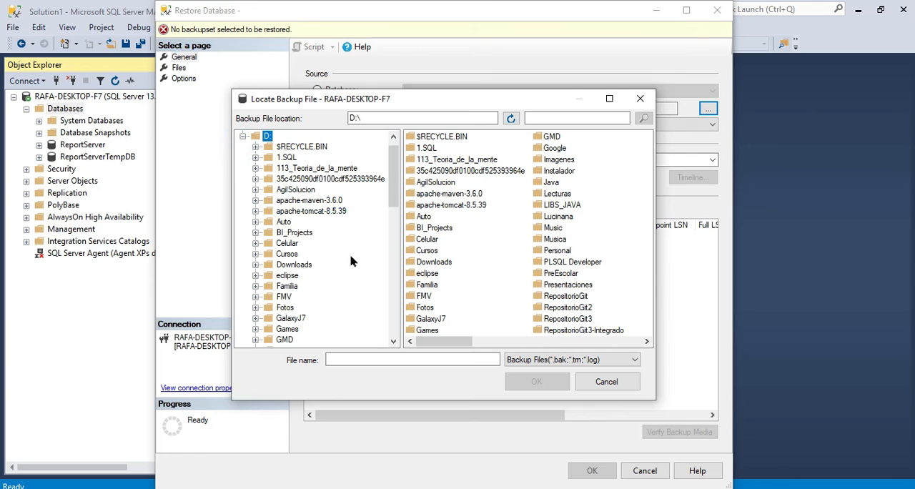
double_click(290, 147)
click(255, 147)
double_click(282, 157)
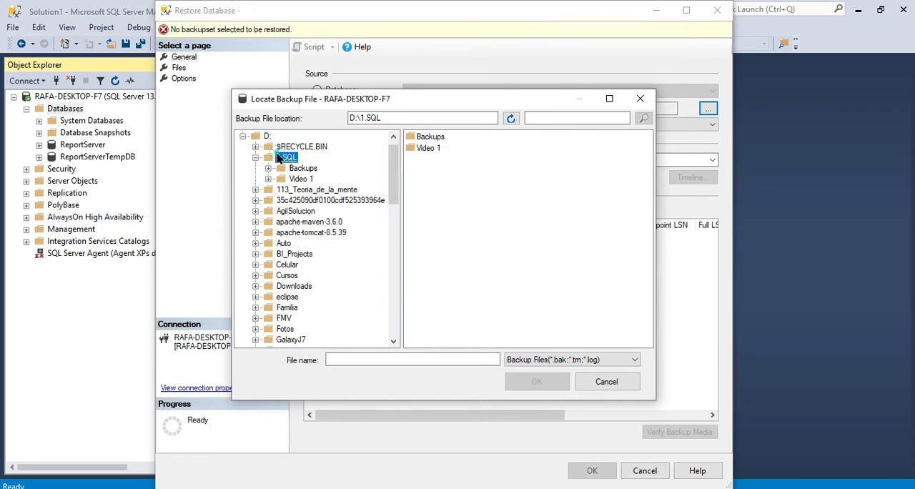
click(306, 168)
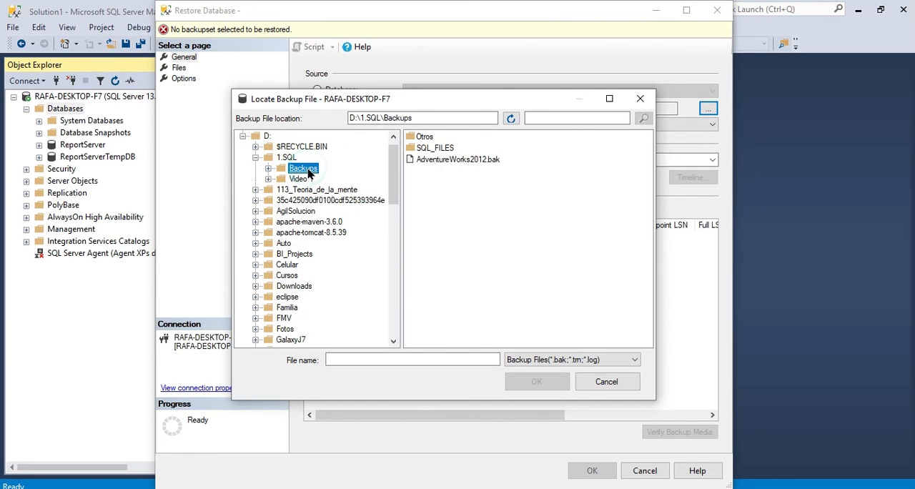
click(468, 161)
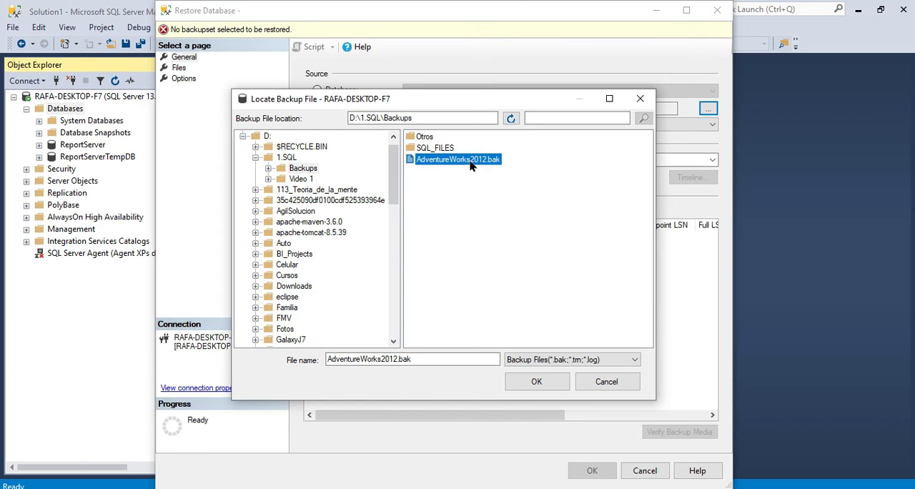
click(547, 384)
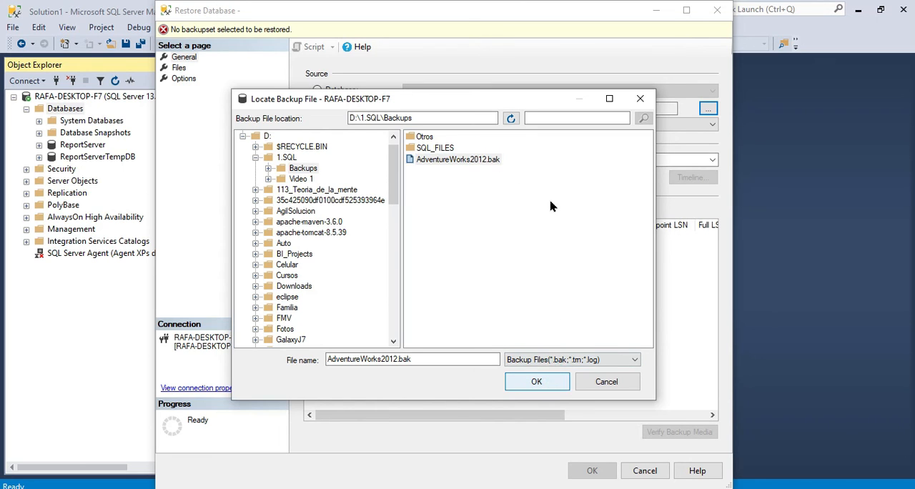
click(464, 346)
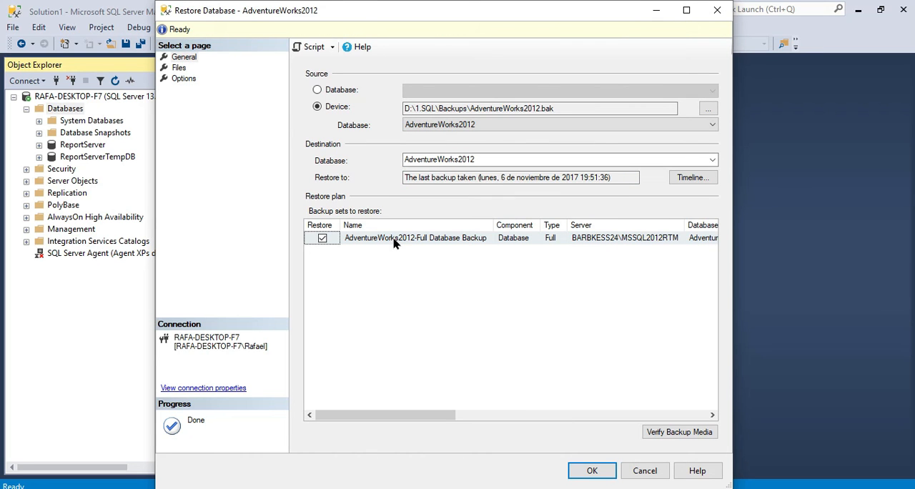
Review the backup set and widen the logical name column in the restore's file list to examine both AdventureWorks2012 files.
mouse_move(381, 416)
mouse_down()
mouse_move(637, 421)
mouse_move(373, 421)
mouse_up()
click(179, 68)
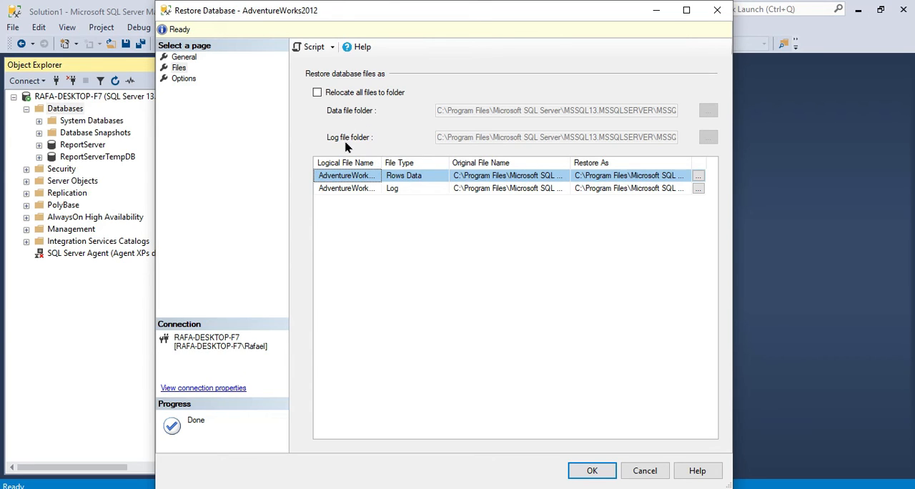
drag(380, 162, 425, 163)
click(381, 188)
click(382, 177)
click(382, 188)
click(383, 177)
click(382, 188)
Widen the original file name column and examine the full paths of the AdventureWorks2012 data and log files.
drag(574, 433, 649, 442)
double_click(582, 163)
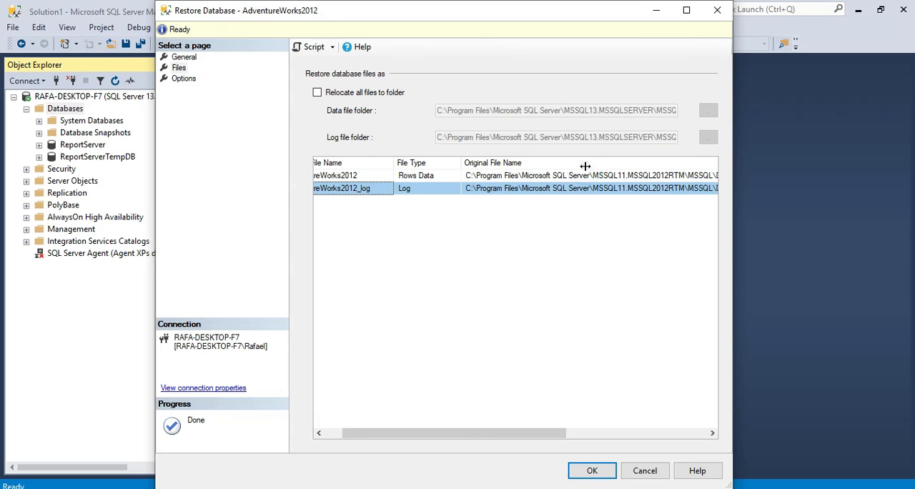
drag(535, 436, 612, 434)
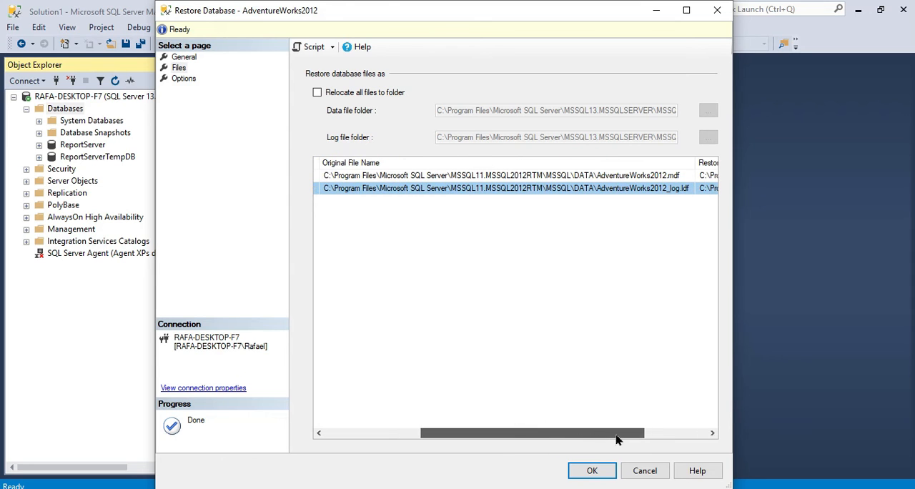
click(430, 179)
click(433, 189)
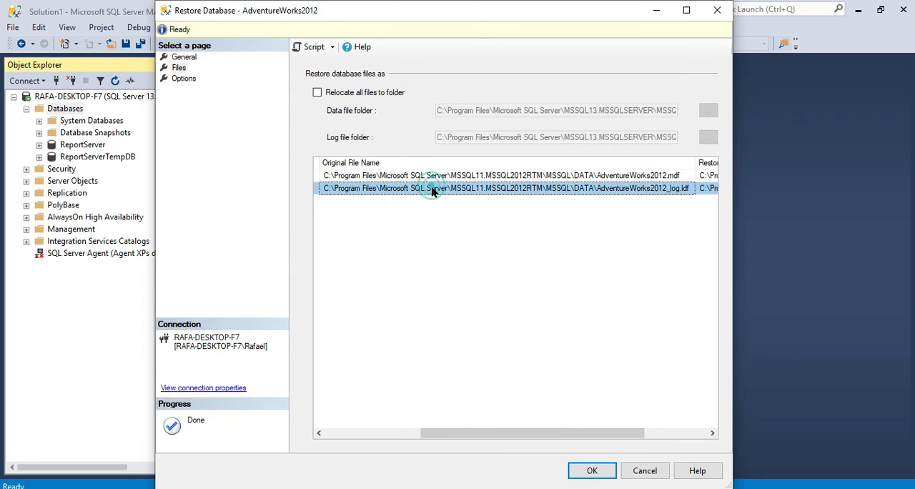
click(441, 178)
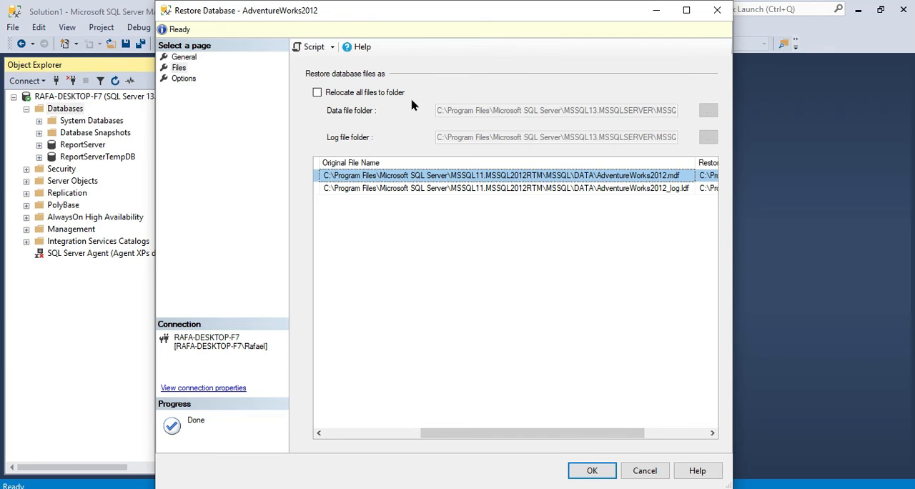
drag(640, 433, 617, 442)
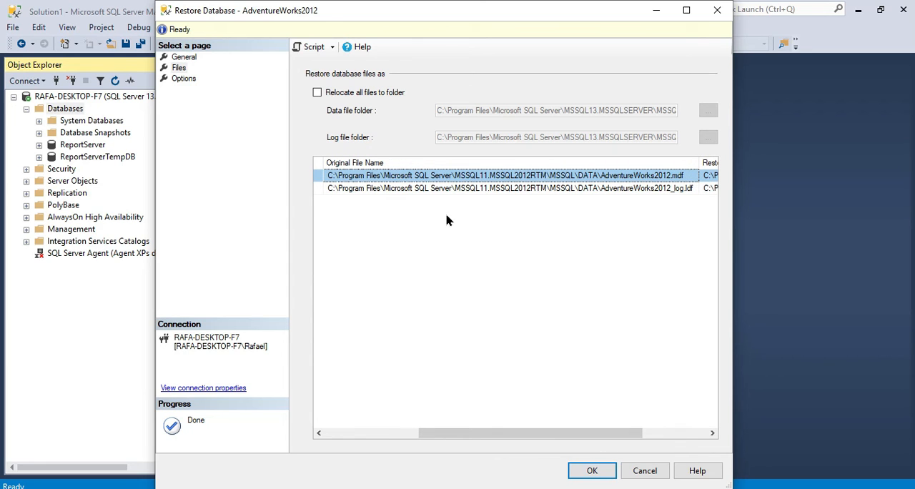
Review the restore options, keep RESTORE WITH RECOVERY, and run the restore of AdventureWorks2012.
click(184, 80)
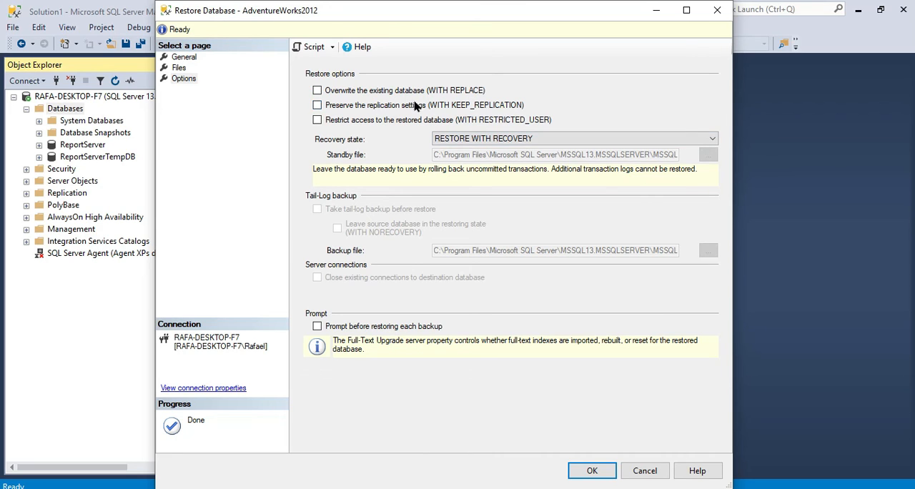
click(602, 471)
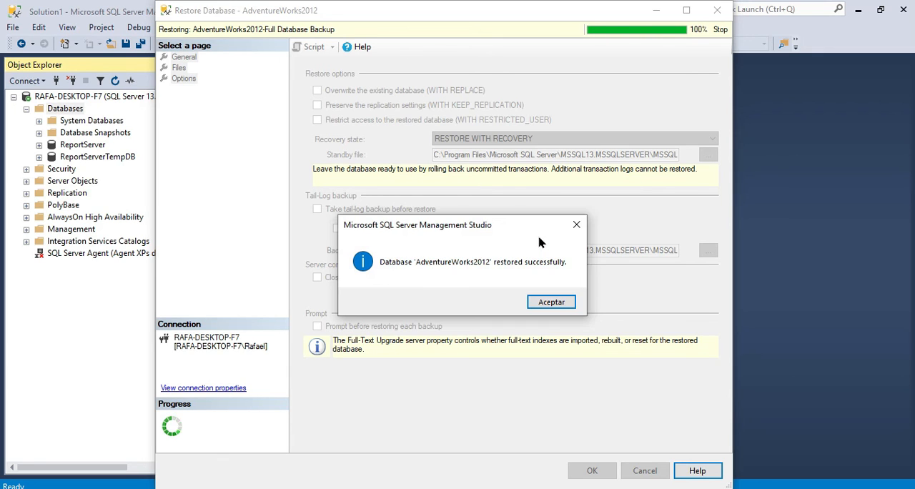
click(551, 302)
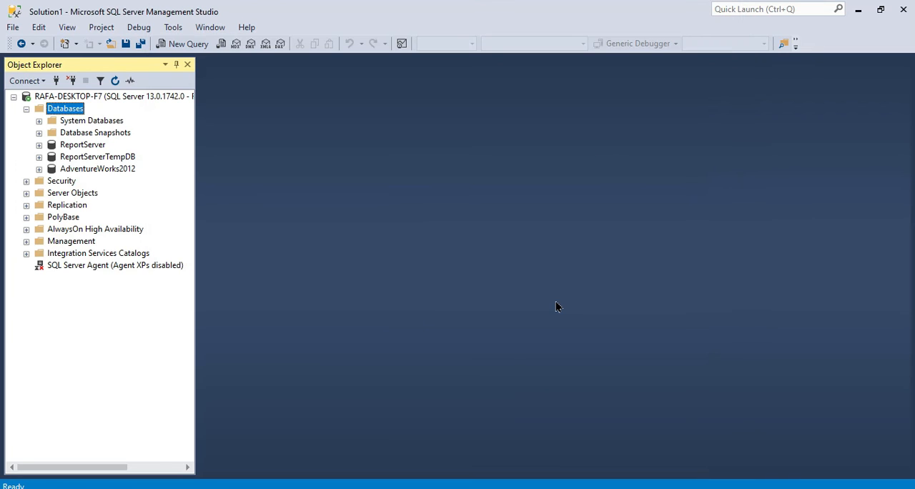
Locate the restored AdventureWorks2012 database in Object Explorer and refresh the Databases folder.
click(87, 170)
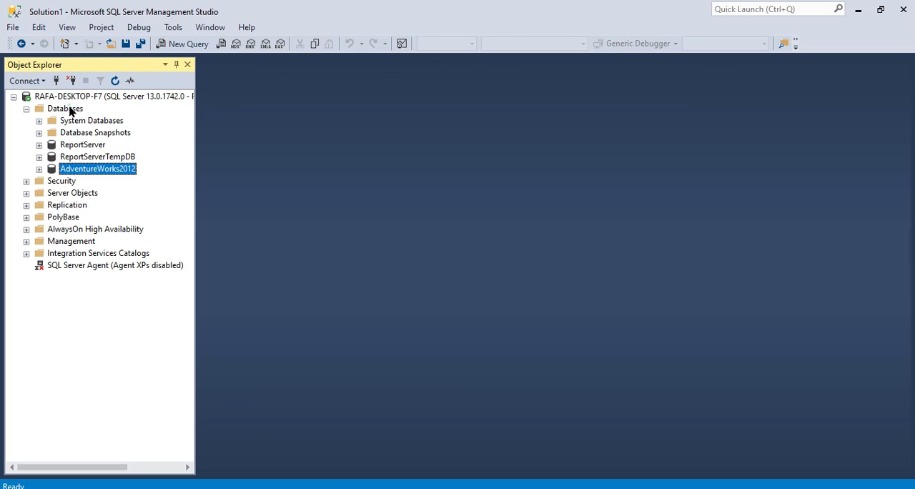
right_click(70, 109)
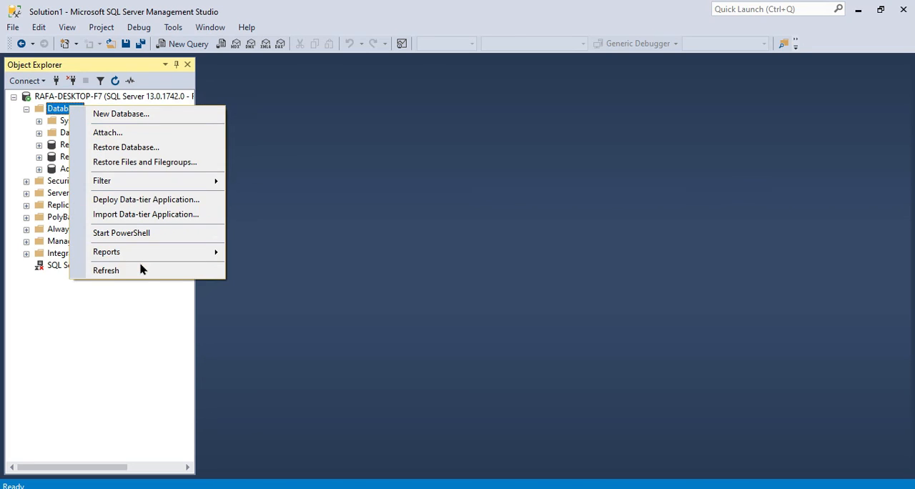
click(140, 268)
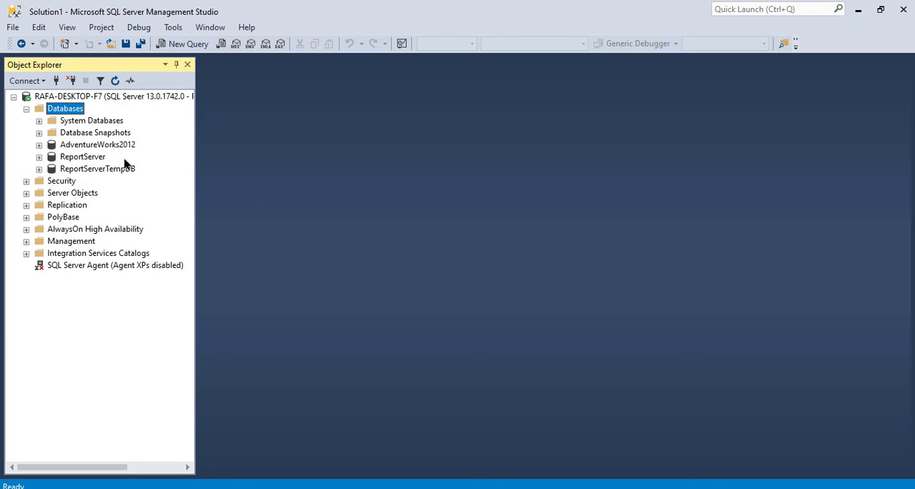
Open a new query window against the AdventureWorks2012 database.
click(121, 135)
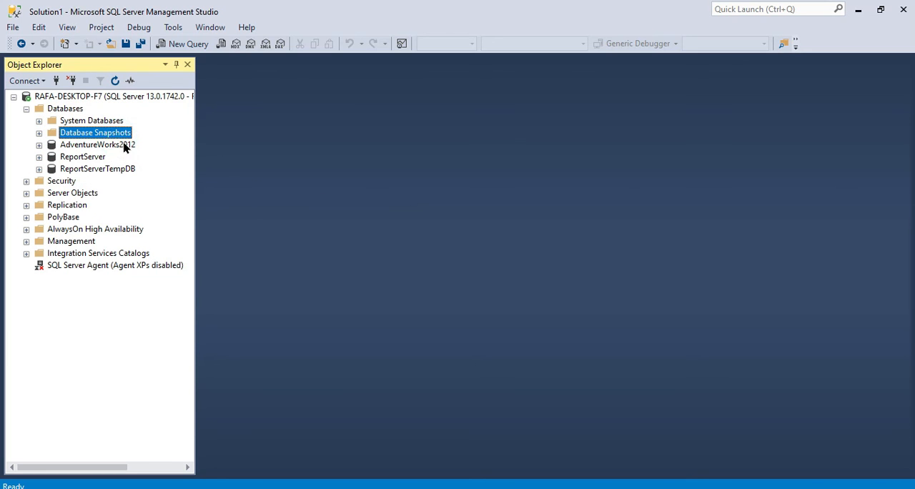
click(123, 145)
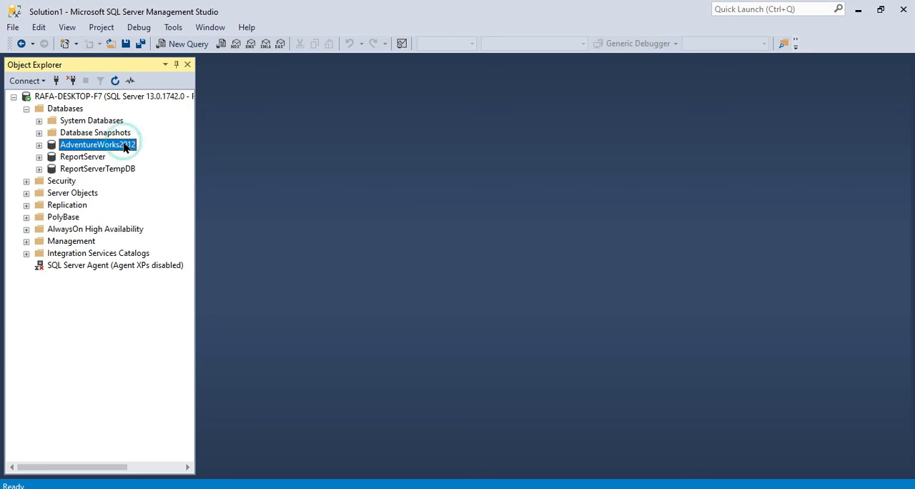
click(199, 43)
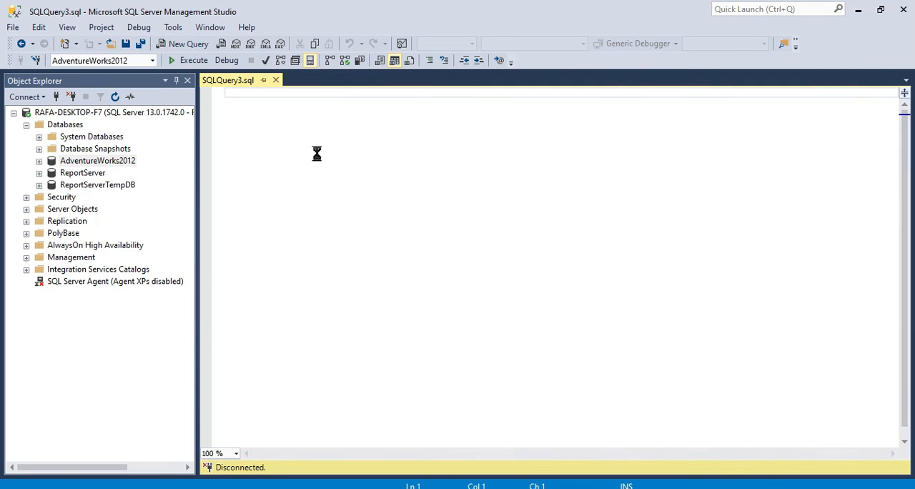
Write the statement use AdventureWorks2012 in the new query and execute it.
text(use Ad)
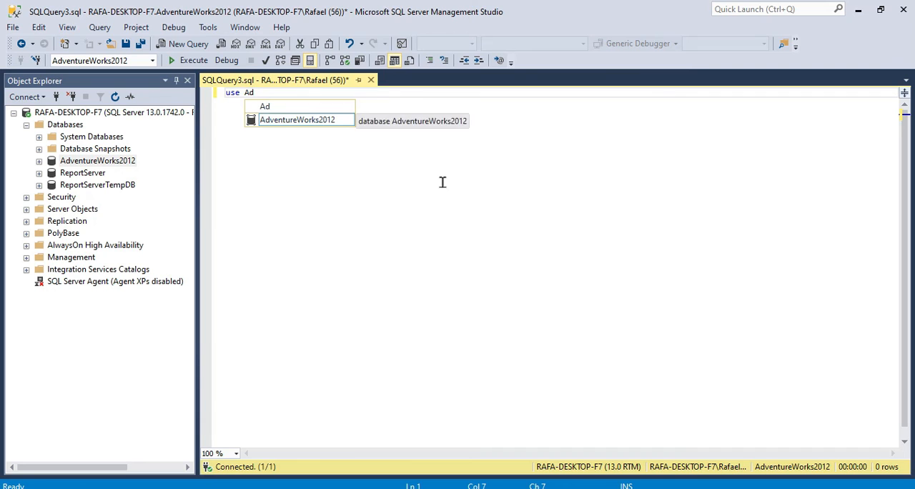
key(Tab)
key(Return)
key(Return)
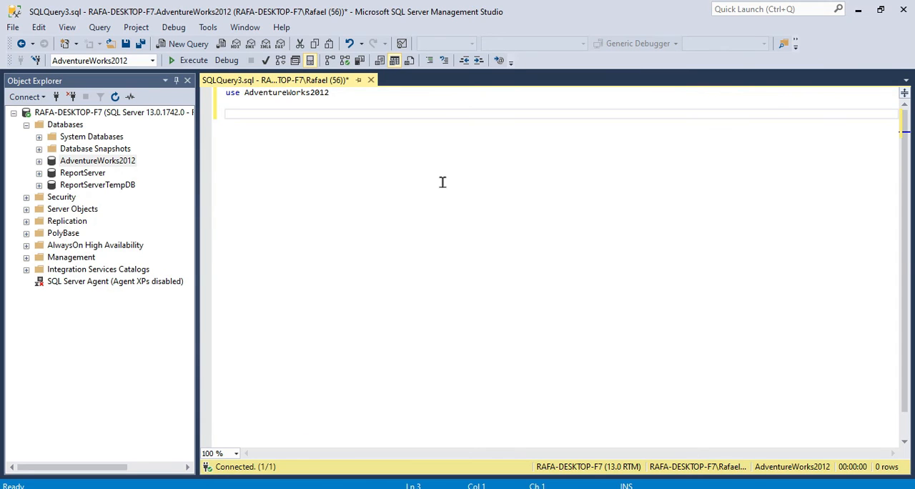
key(F5)
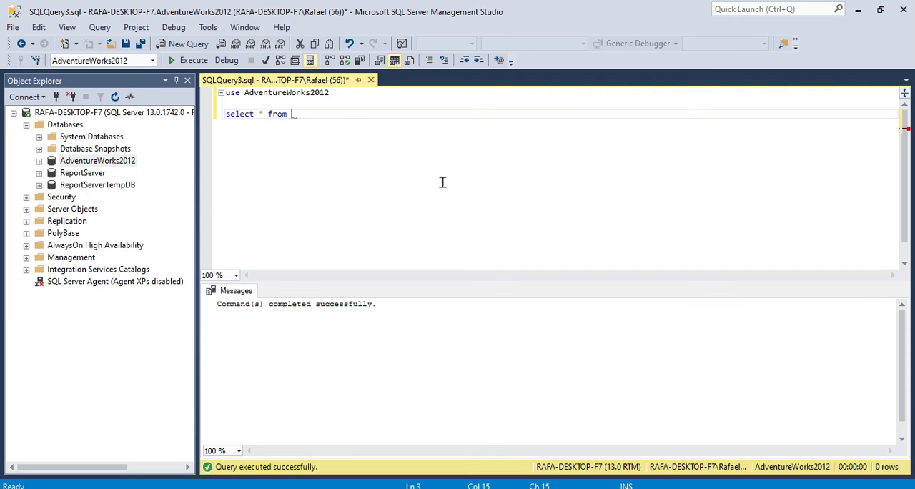
Add the query select * from Person.Person below the use statement, execute it and look across the result columns.
text(select * from perso)
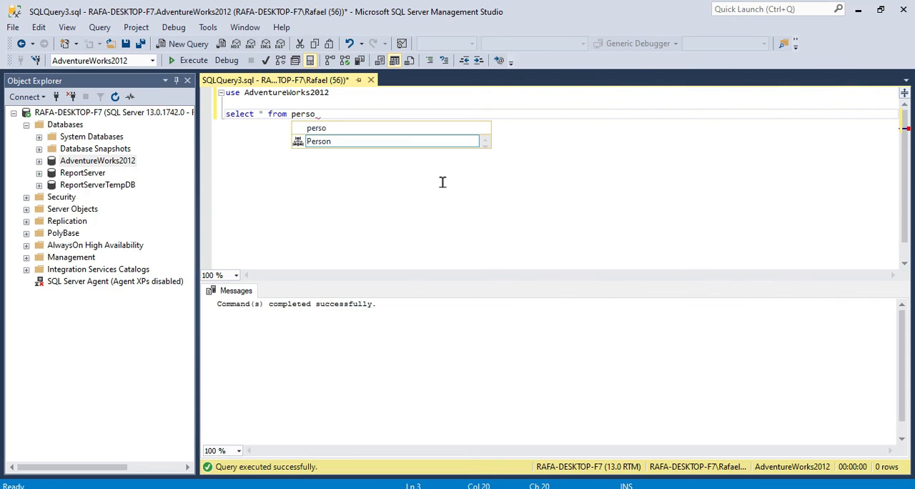
text(.)
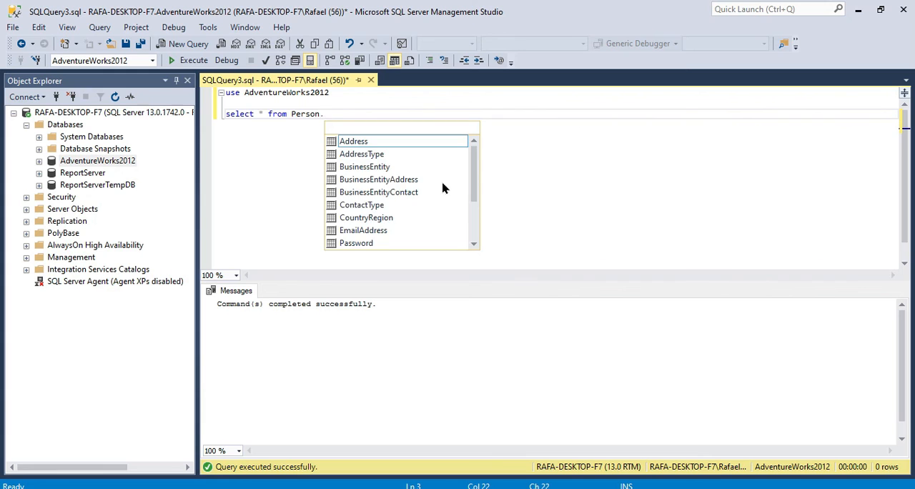
text(perso)
key(Tab)
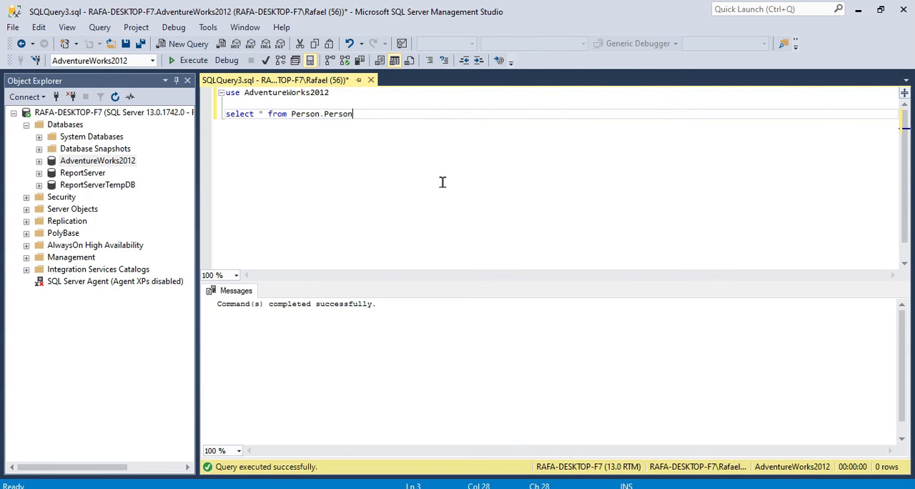
key(F5)
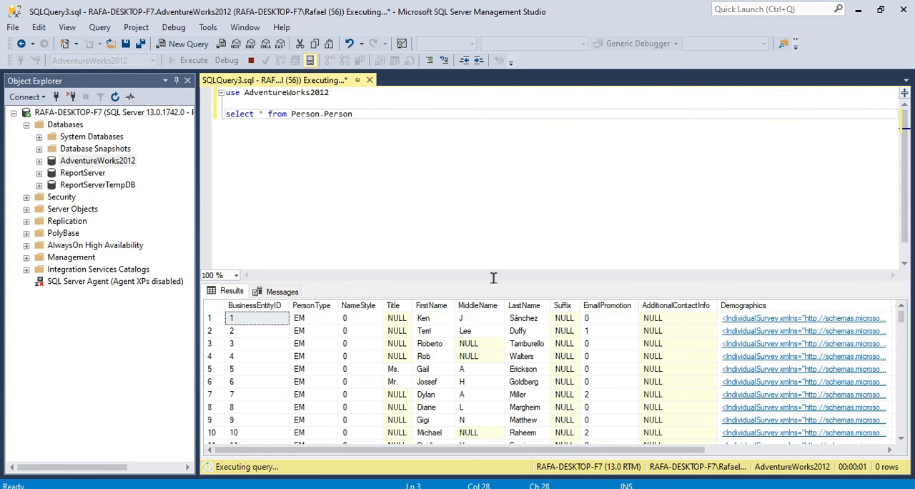
click(722, 449)
drag(750, 452, 476, 452)
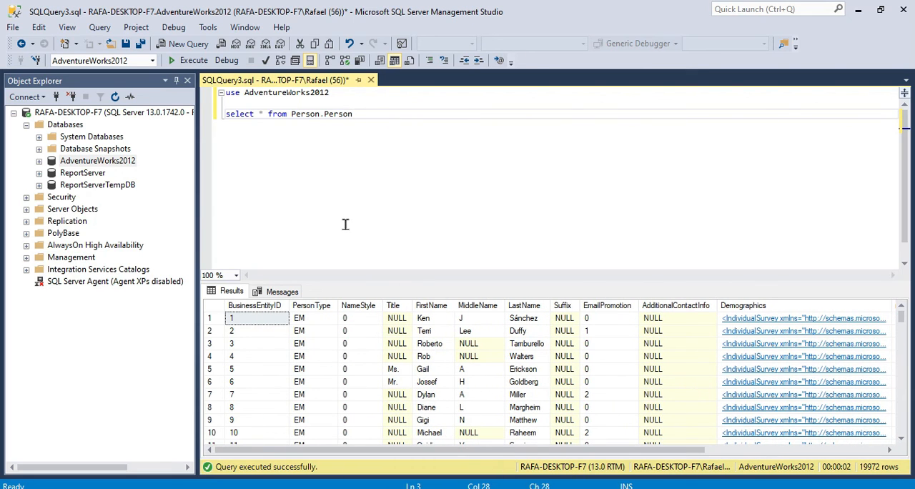
Check the contents and path of the SQL_FILES folder in File Explorer and return to SQL Server Management Studio.
click(263, 488)
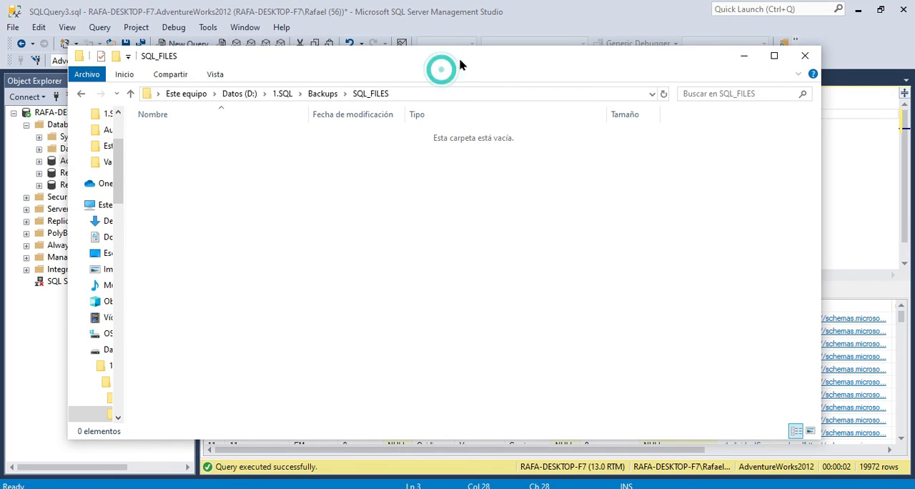
click(438, 93)
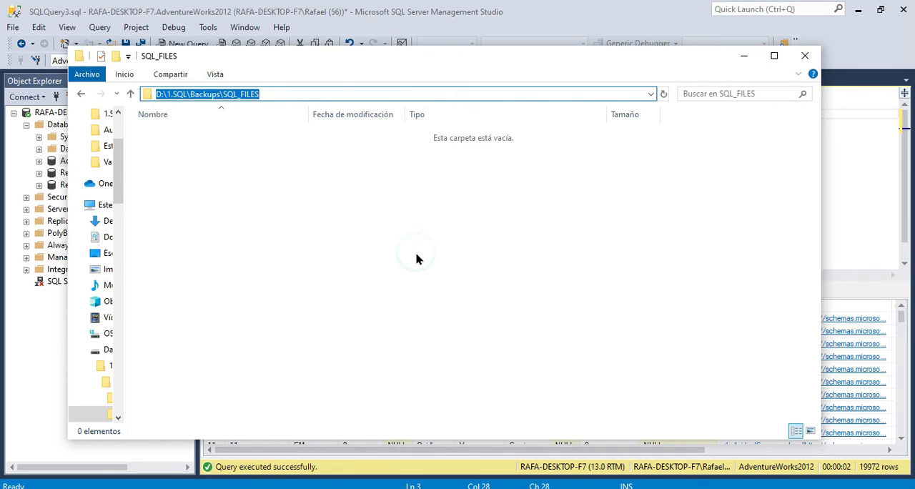
click(538, 24)
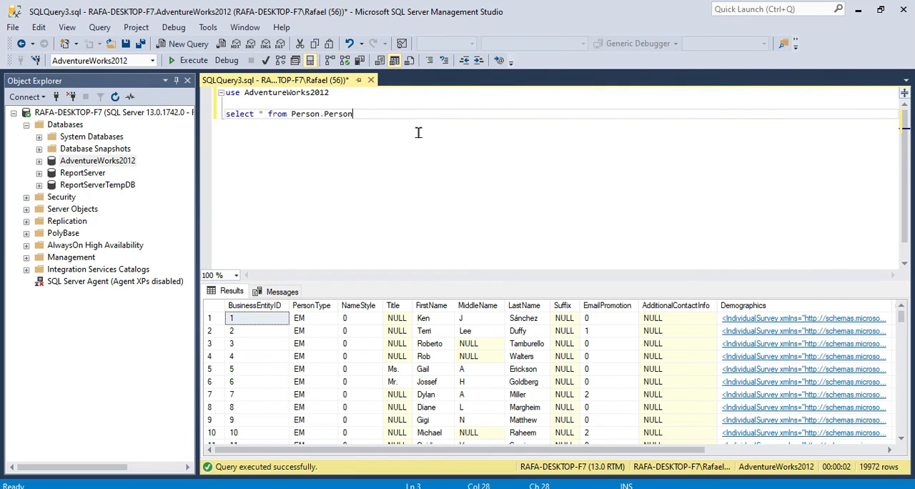
Open the properties of the AdventureWorks2012 database and show its Files page.
click(107, 161)
right_click(107, 162)
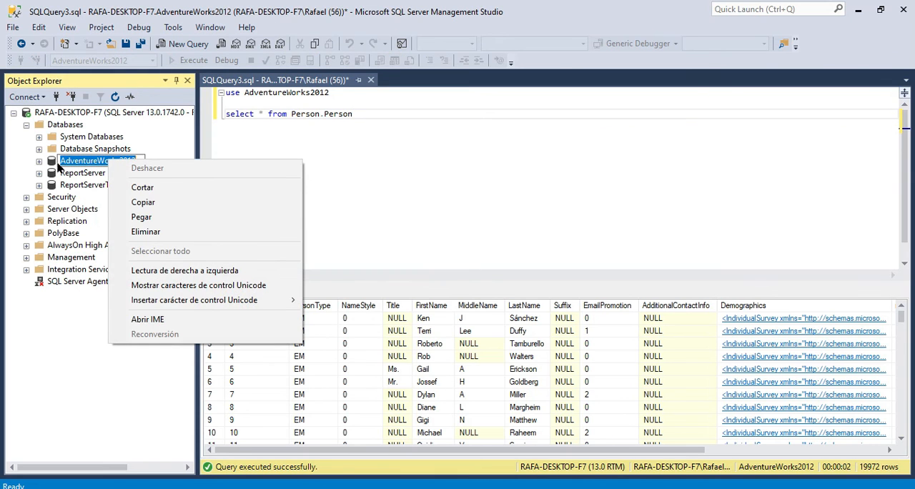
click(59, 168)
right_click(69, 167)
click(136, 356)
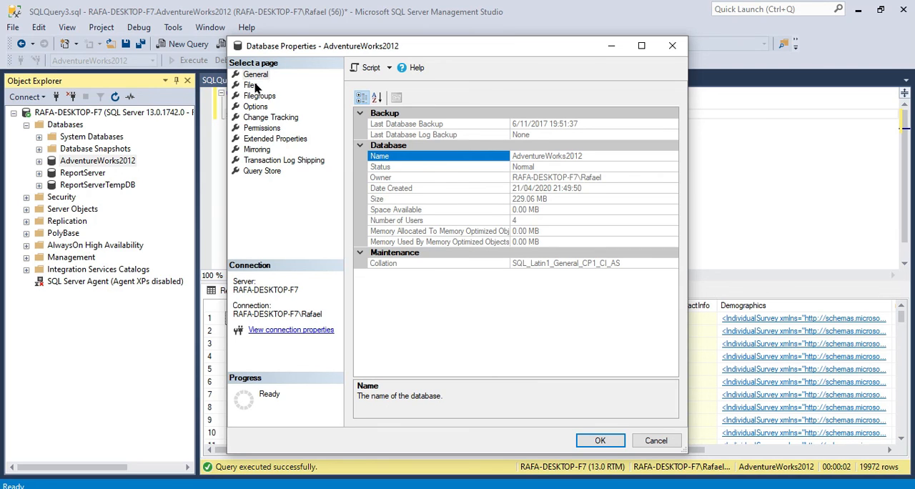
click(251, 86)
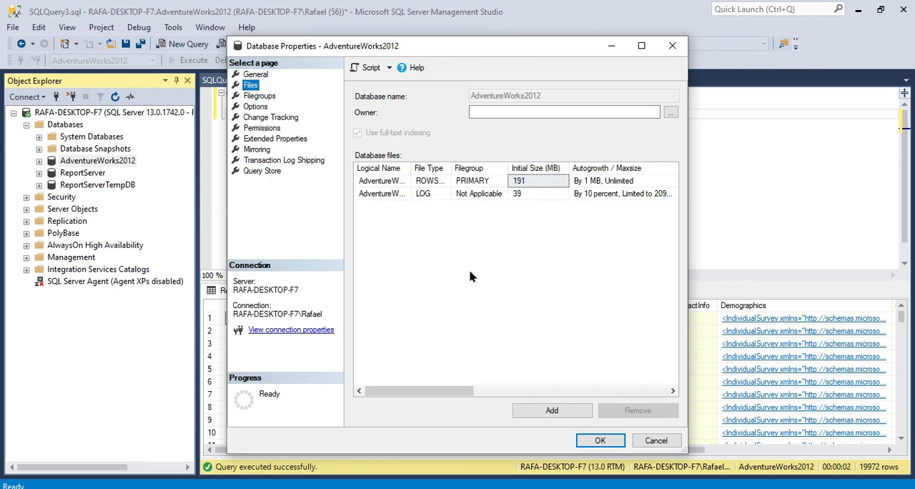
Widen the Logical Name column and copy the folder path of the AdventureWorks2012 data file.
double_click(410, 166)
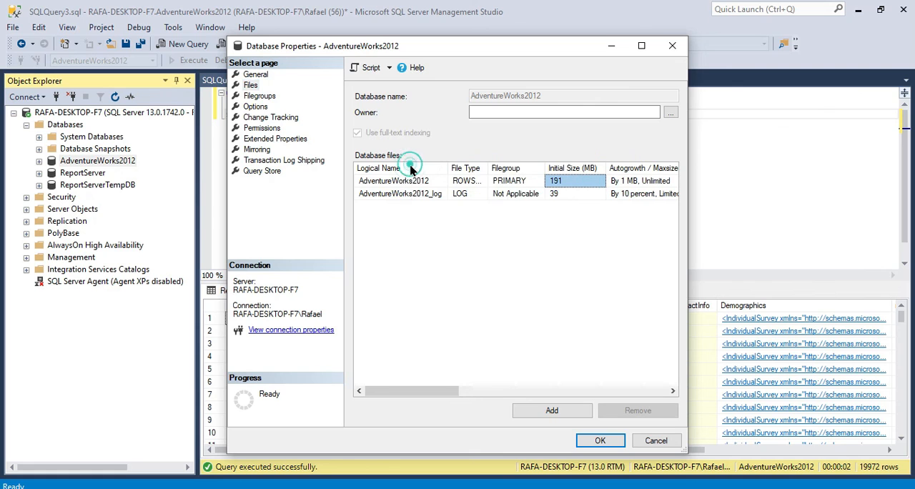
drag(451, 393, 600, 394)
click(562, 181)
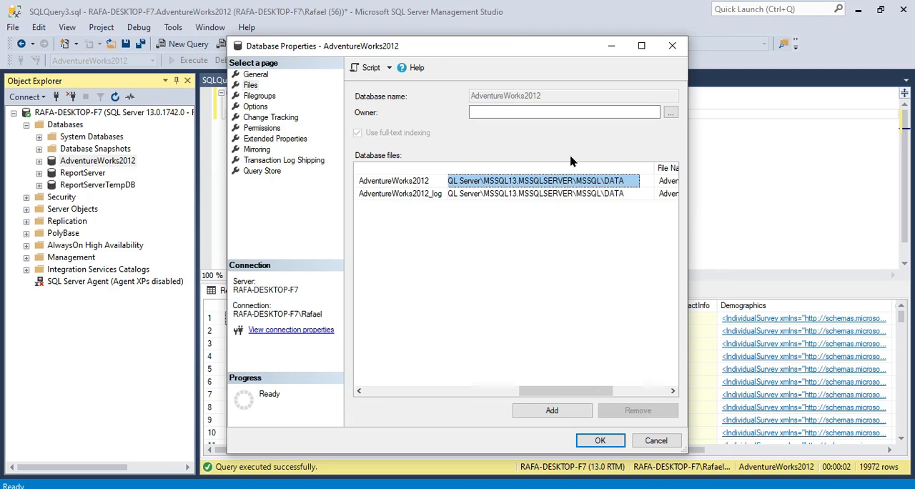
Open the folder C:\Program Files\Microsoft SQL Server\MSSQL13.MSSQLSERVER\MSSQL\DATA in a new File Explorer window.
click(346, 488)
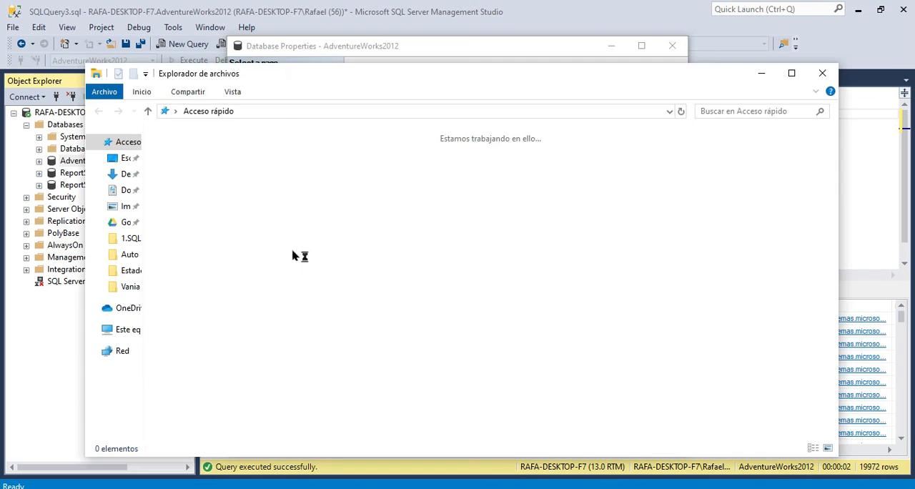
click(278, 110)
text(C:\Program Files\Microsoft SQL Server\MSSQL13.MSSQLSERVER\MSSQL\DATA)
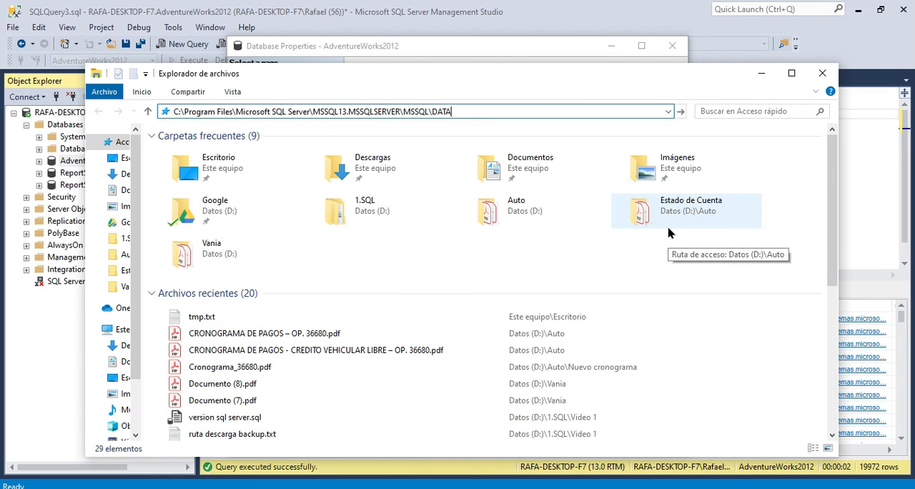
key(Return)
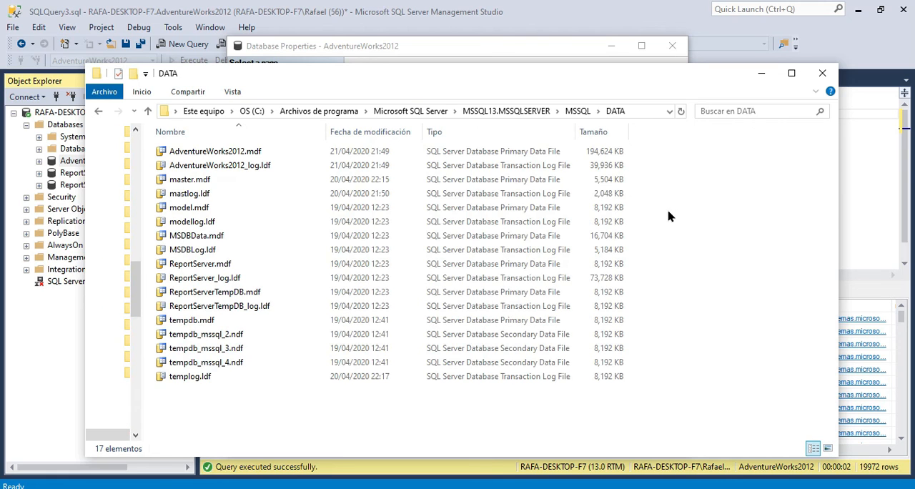
drag(536, 81, 567, 70)
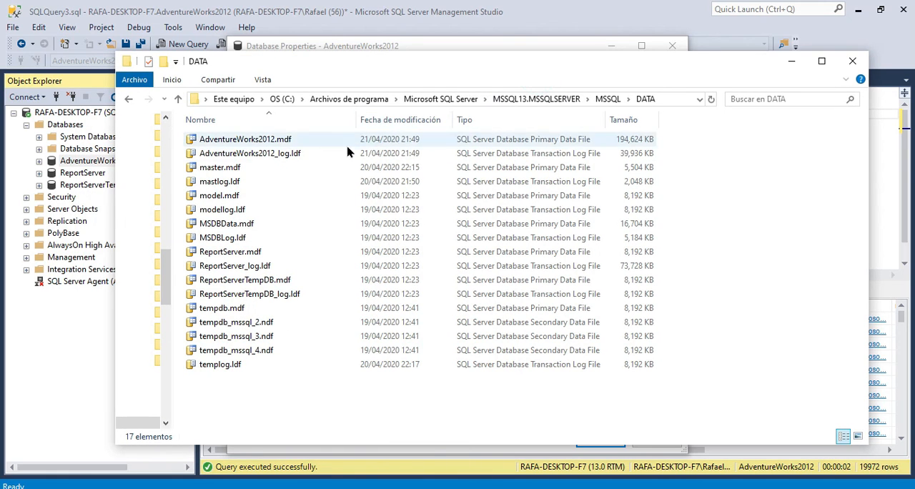
Examine AdventureWorks2012.mdf and AdventureWorks2012_log.ldf in the DATA folder and return to the query in SQL Server Management Studio.
click(298, 137)
click(302, 151)
click(300, 139)
click(301, 152)
click(297, 140)
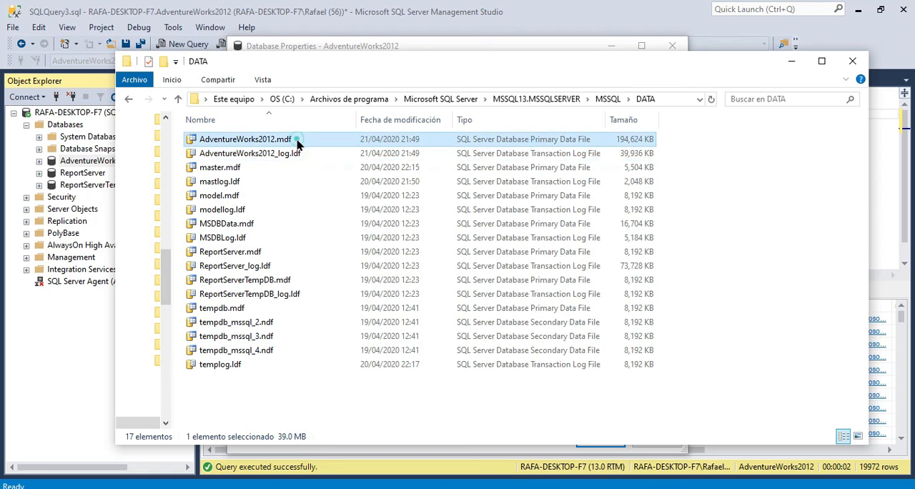
click(298, 152)
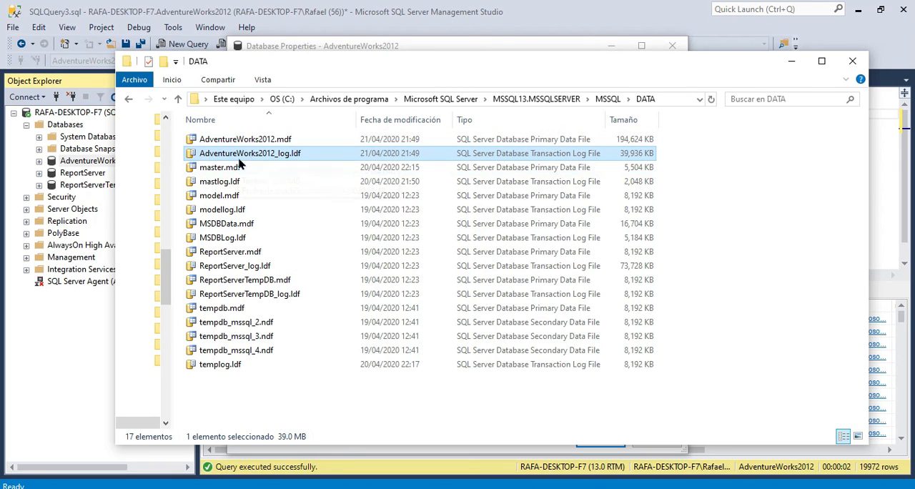
click(266, 140)
click(276, 152)
click(468, 5)
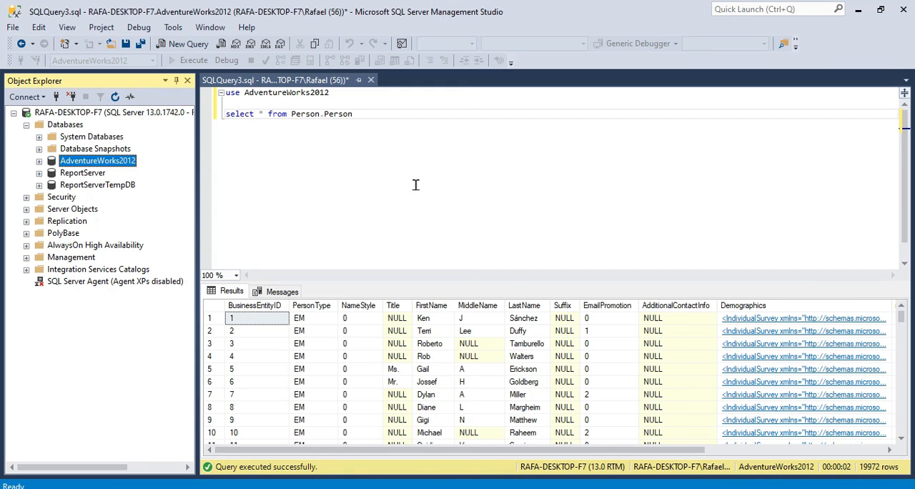